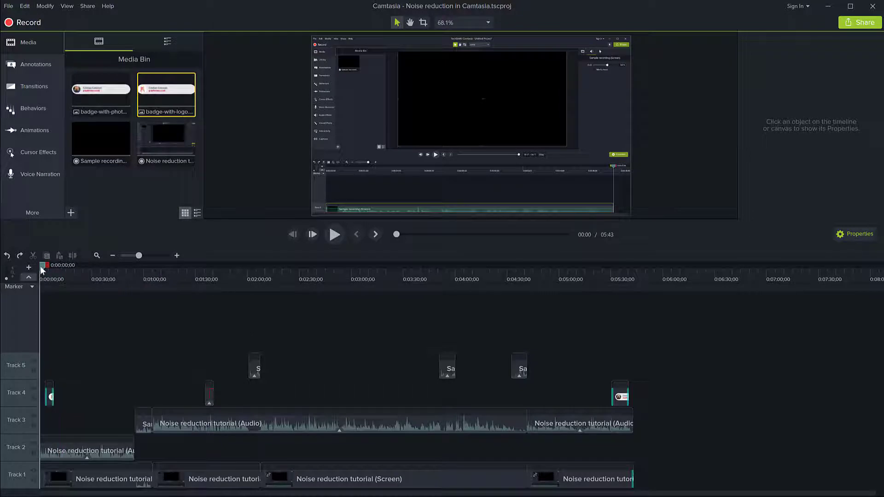
# Step: Move the playhead to 0:01:57 and place two badge-with-photo clips on a new Track 6 at about 0:22 and 0:41
pyautogui.moveTo(44, 267); pyautogui.dragTo(243, 288)
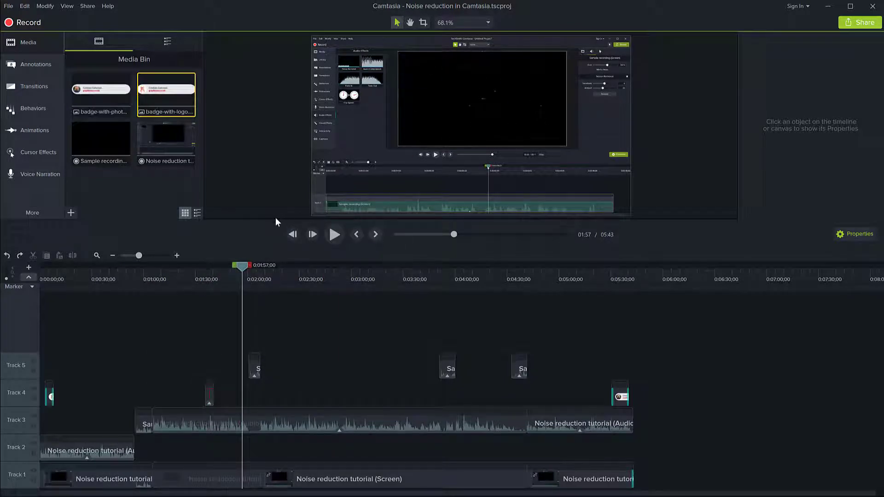
pyautogui.moveTo(276, 230)
pyautogui.mouseDown()
pyautogui.moveTo(267, 303)
pyautogui.moveTo(264, 220)
pyautogui.mouseUp()
pyautogui.moveTo(94, 87); pyautogui.dragTo(77, 343)
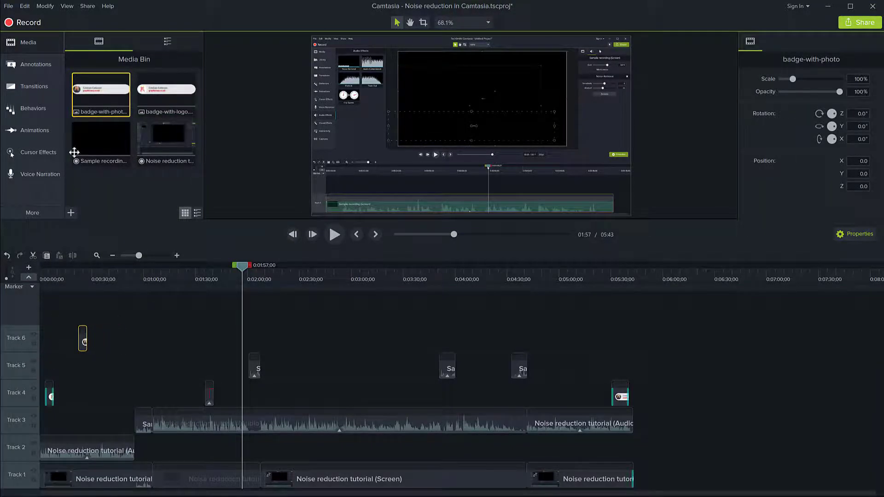
pyautogui.moveTo(95, 93); pyautogui.dragTo(105, 307)
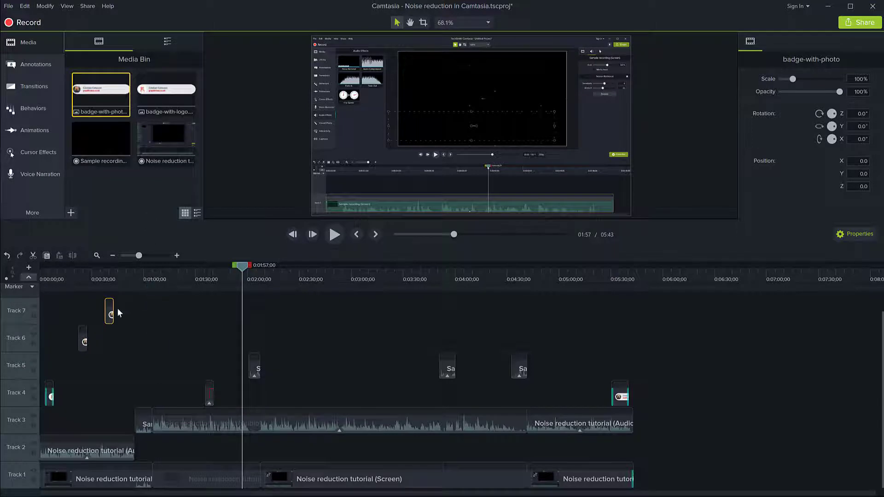
pyautogui.moveTo(109, 307); pyautogui.dragTo(114, 344)
# Step: Delete both badge-with-photo clips from Track 6 together
pyautogui.moveTo(64, 311); pyautogui.dragTo(137, 343)
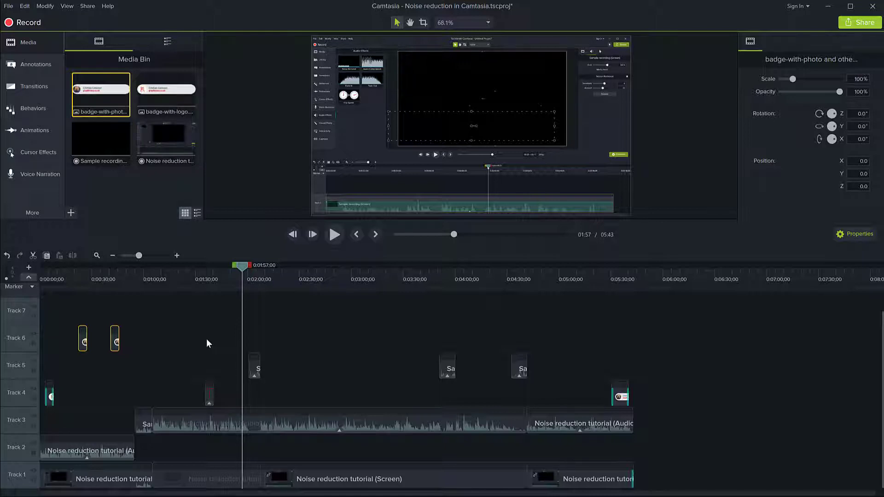
pyautogui.click(180, 339)
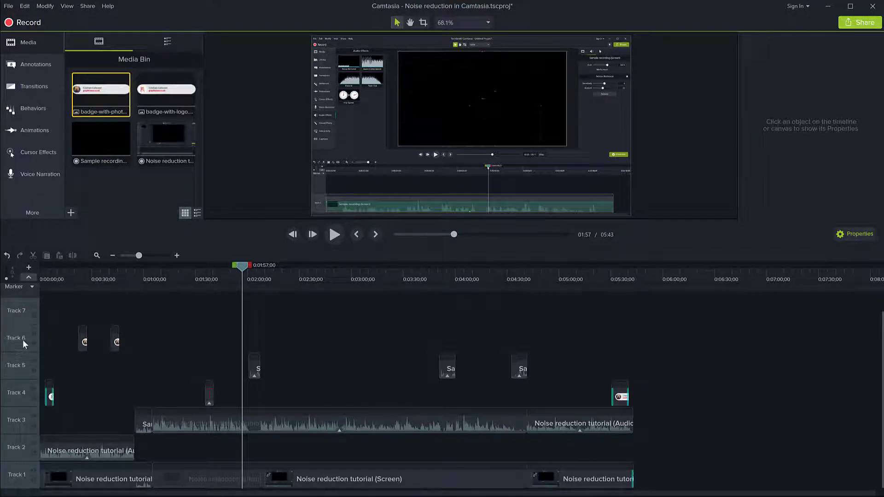
pyautogui.moveTo(57, 304); pyautogui.dragTo(127, 345)
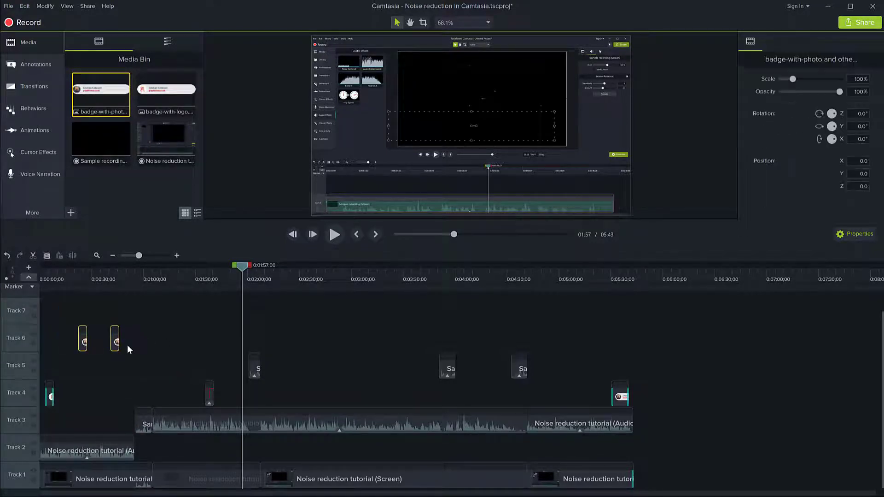
pyautogui.press('Delete')
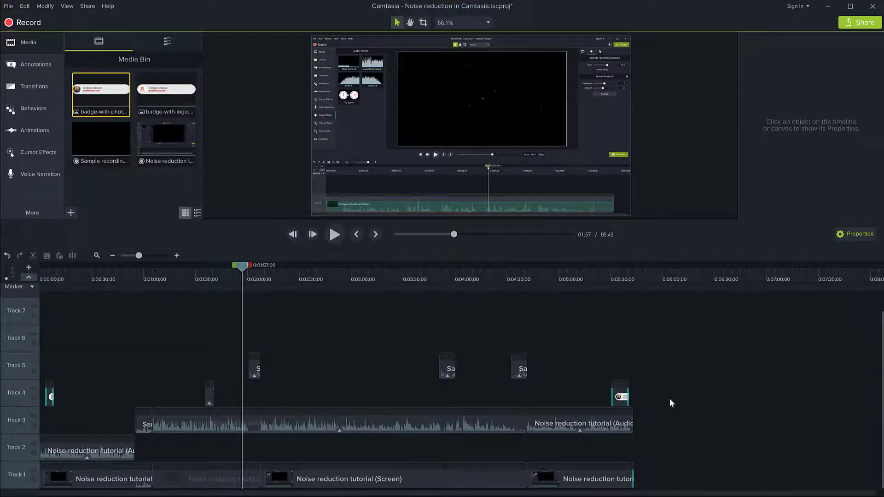
# Step: Rename Track 4 as Overlays
pyautogui.doubleClick(18, 393)
pyautogui.write('Overlays')
pyautogui.press('Delete')
pyautogui.press('Delete')
pyautogui.press('Return')
# Step: Add the Noise reduction tutorial recording from the Media Bin to the start of Tracks 6 and 7
pyautogui.click(112, 185)
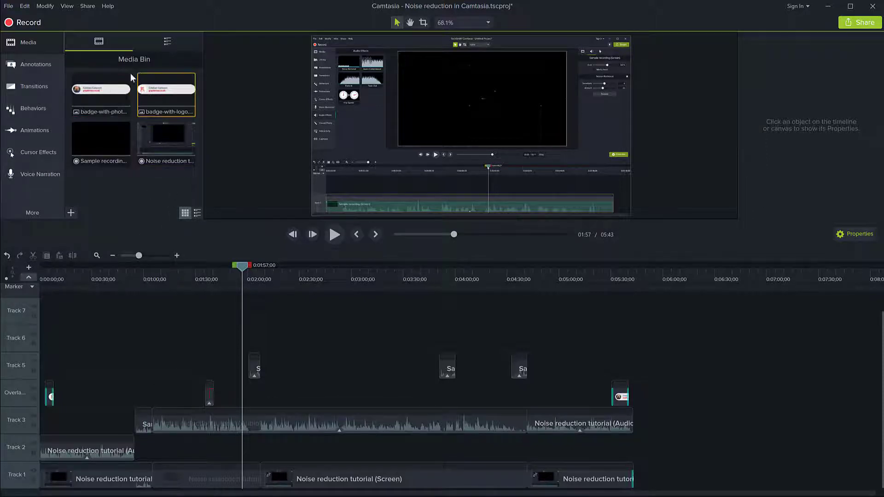
pyautogui.click(101, 104)
pyautogui.click(143, 182)
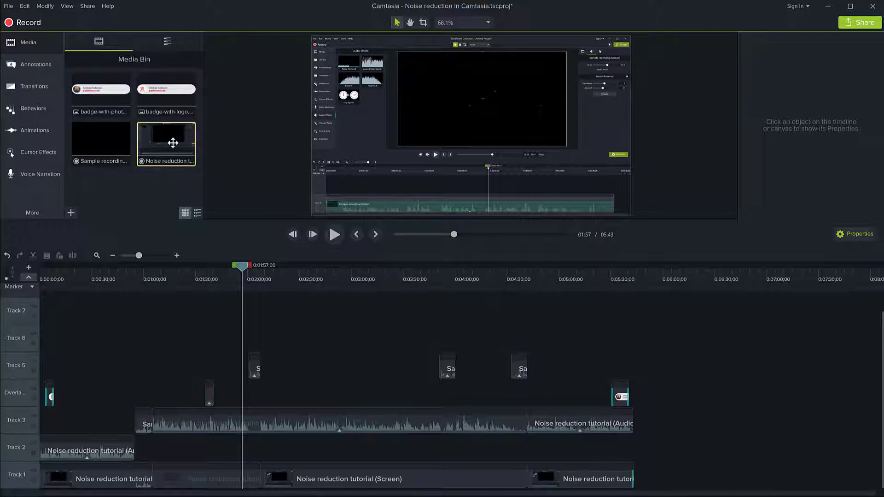
pyautogui.moveTo(174, 142); pyautogui.dragTo(42, 350)
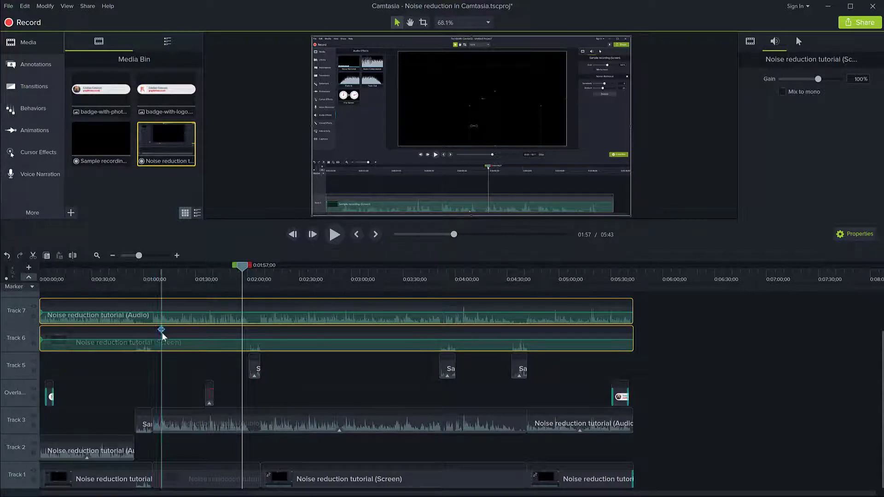
pyautogui.click(131, 199)
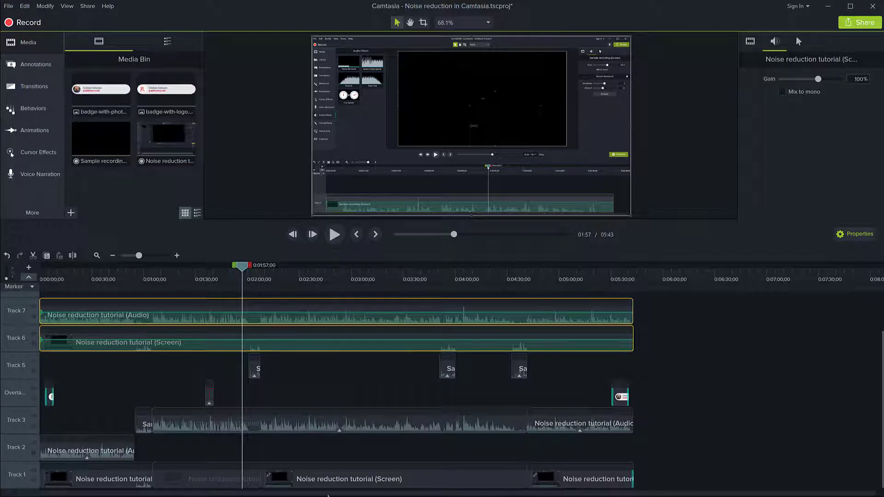
# Step: Add the Sample recording to Track 6 at about 0:06:12 and move the playhead onto it at 0:06:19;13
pyautogui.click(99, 141)
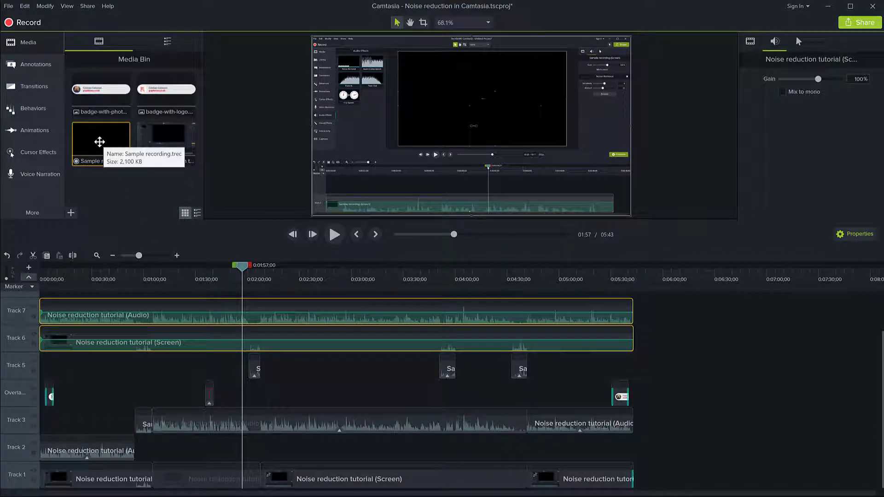
pyautogui.moveTo(99, 142); pyautogui.dragTo(686, 356)
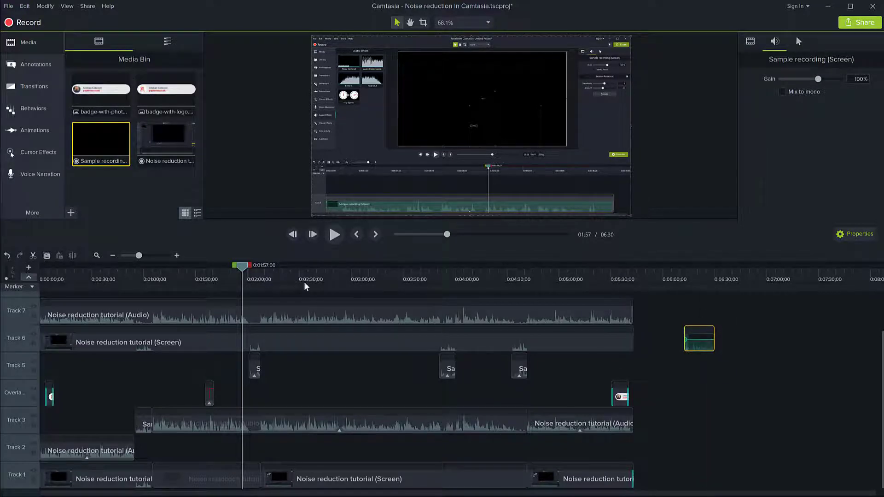
pyautogui.moveTo(244, 270); pyautogui.dragTo(698, 311)
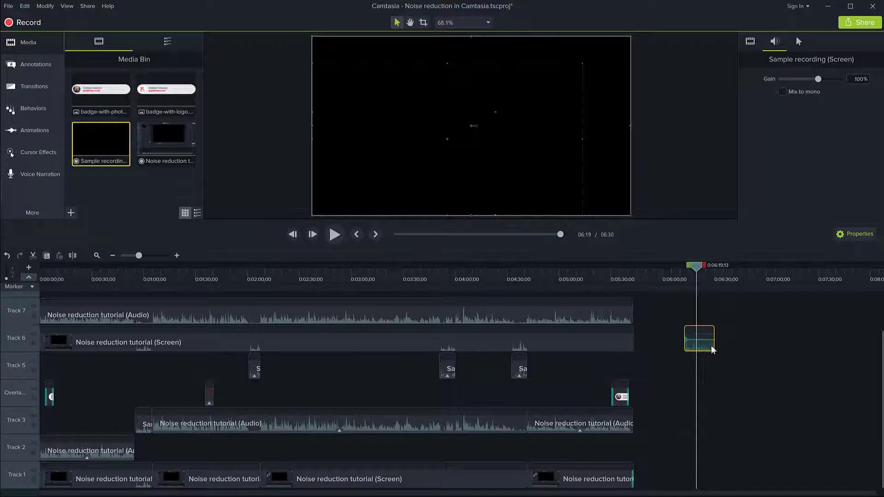
# Step: Separate the audio and video of the Sample recording clip on Track 6
pyautogui.scroll(1, 714, 346)
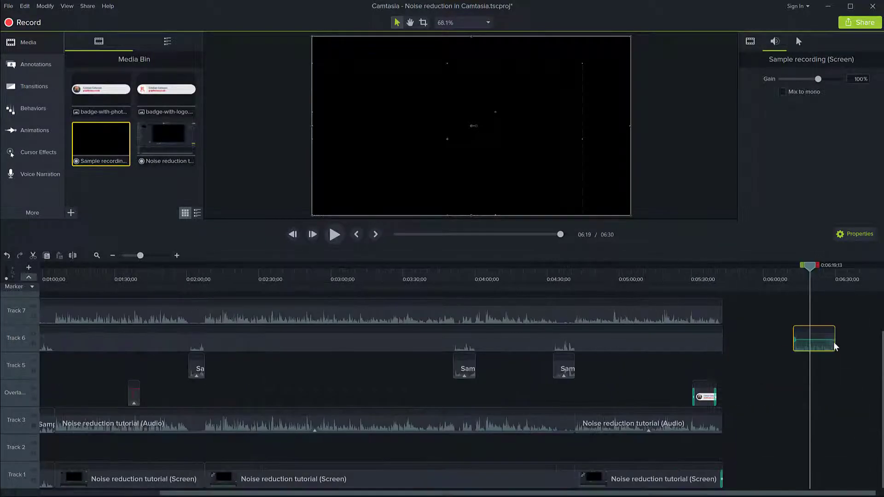
pyautogui.scroll(2, 825, 341)
pyautogui.scroll(3, 826, 340)
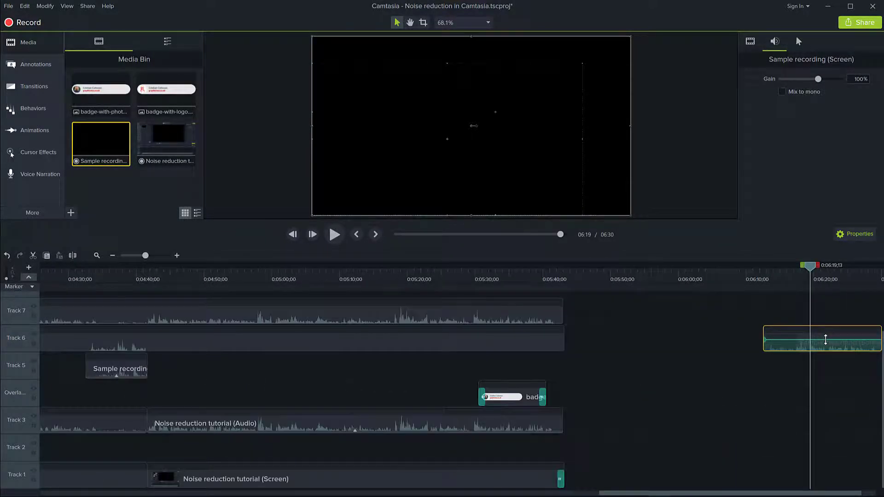
pyautogui.scroll(1, 825, 339)
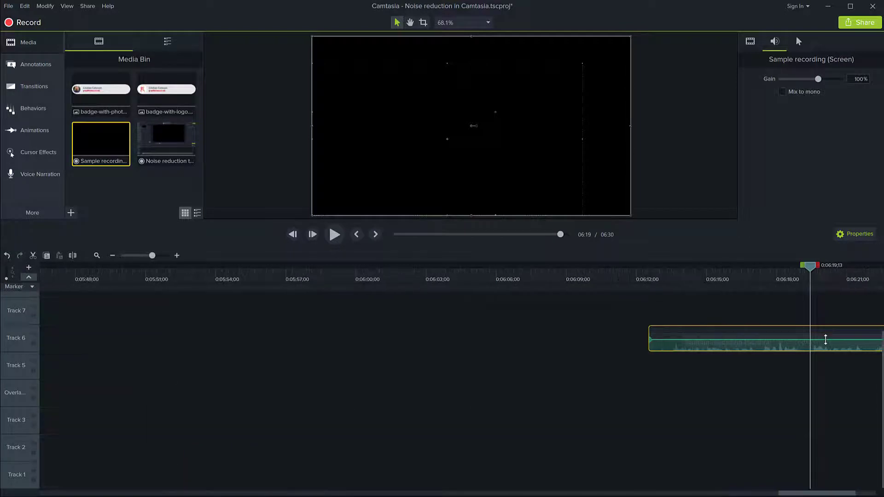
pyautogui.moveTo(793, 493); pyautogui.dragTo(814, 494)
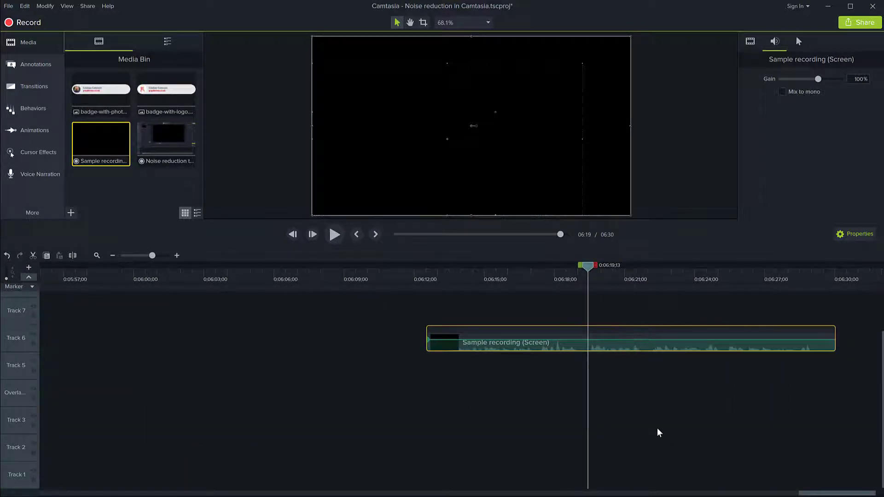
pyautogui.scroll(2, 708, 343)
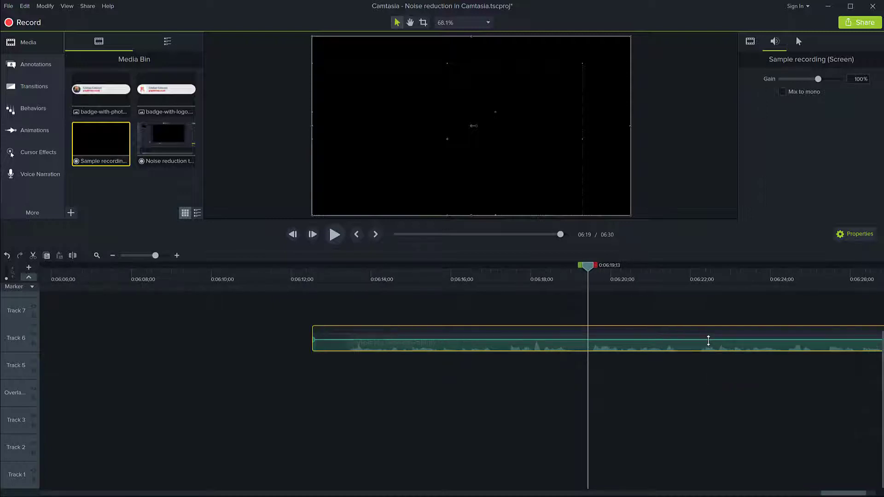
pyautogui.moveTo(831, 495); pyautogui.dragTo(842, 495)
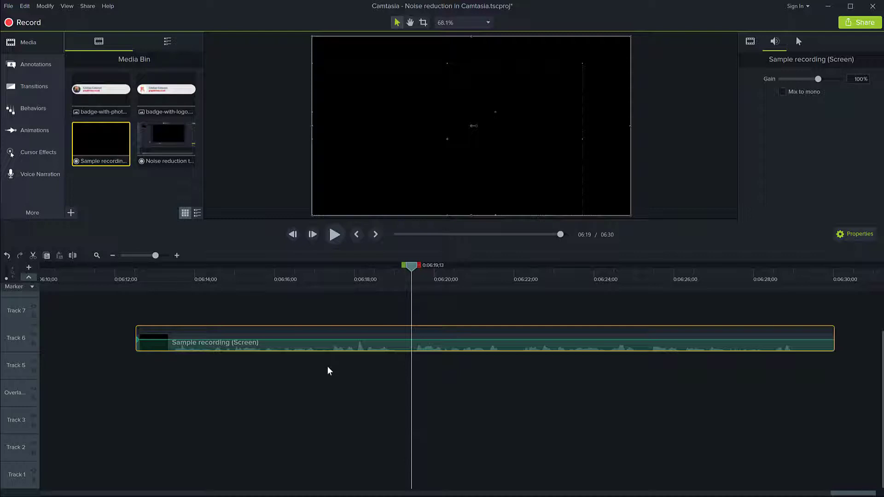
pyautogui.rightClick(326, 346)
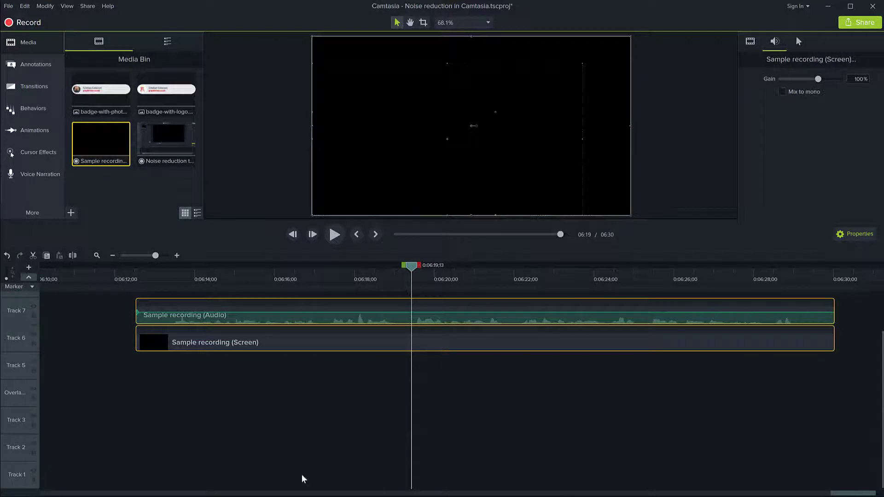
pyautogui.click(94, 335)
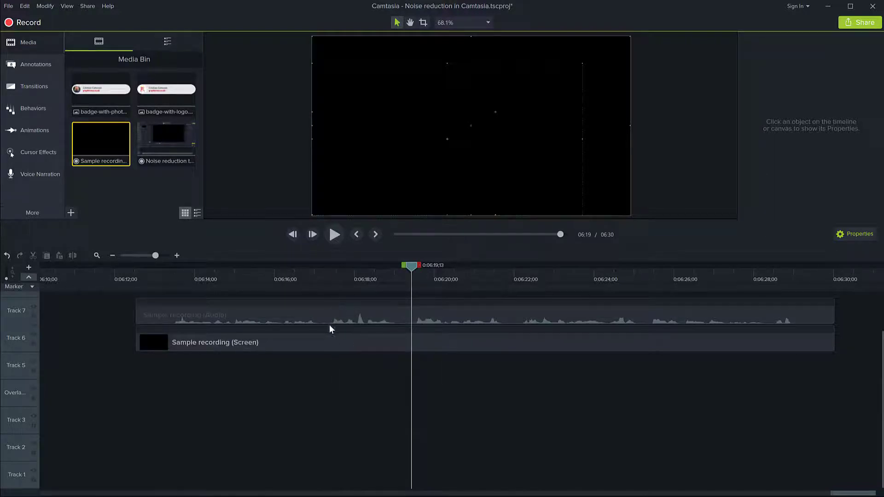
# Step: Delete the Sample recording (Screen) clip from Track 6, undo the deletion, and clear the clip selection
pyautogui.click(328, 346)
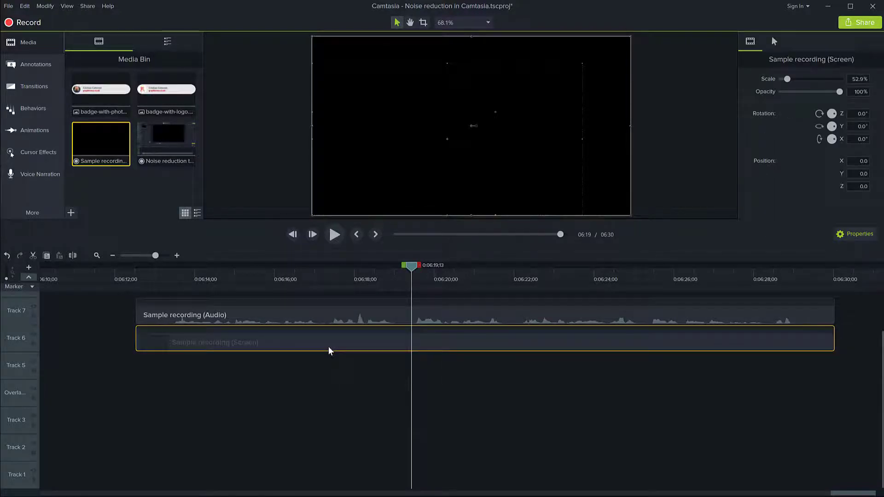
pyautogui.press('Delete')
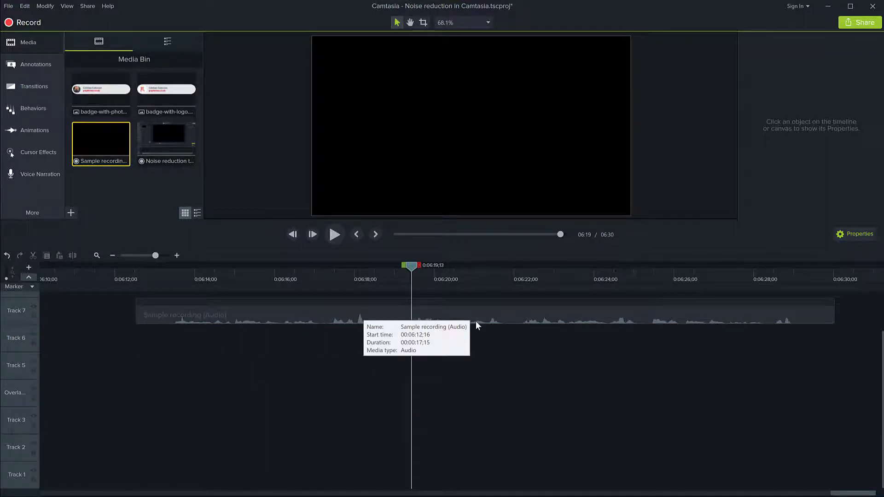
pyautogui.hotkey('ctrl', 'z')
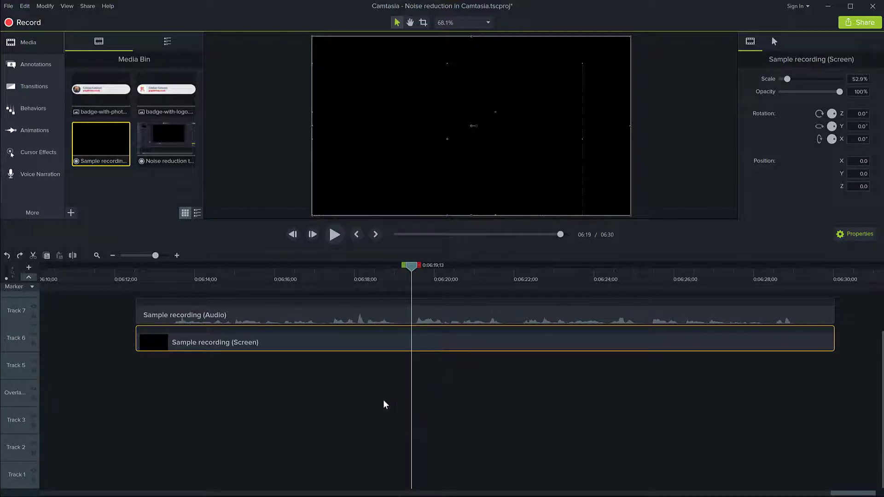
pyautogui.click(95, 339)
pyautogui.click(326, 318)
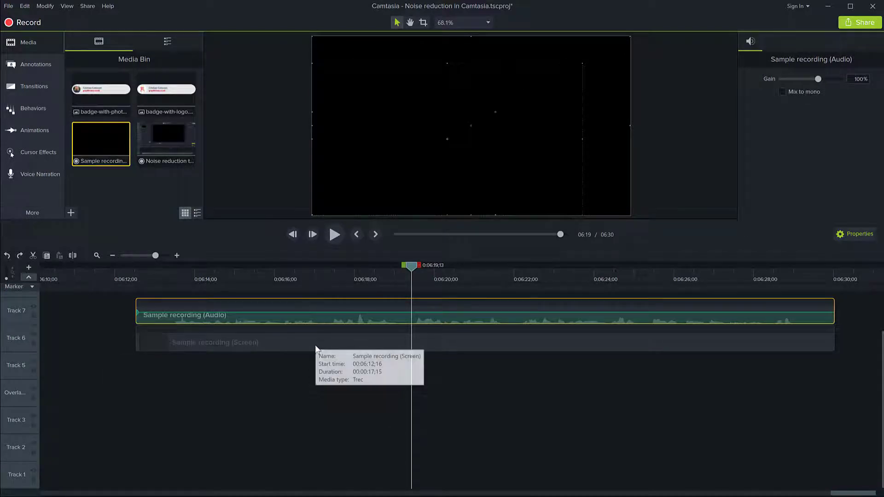
pyautogui.click(317, 373)
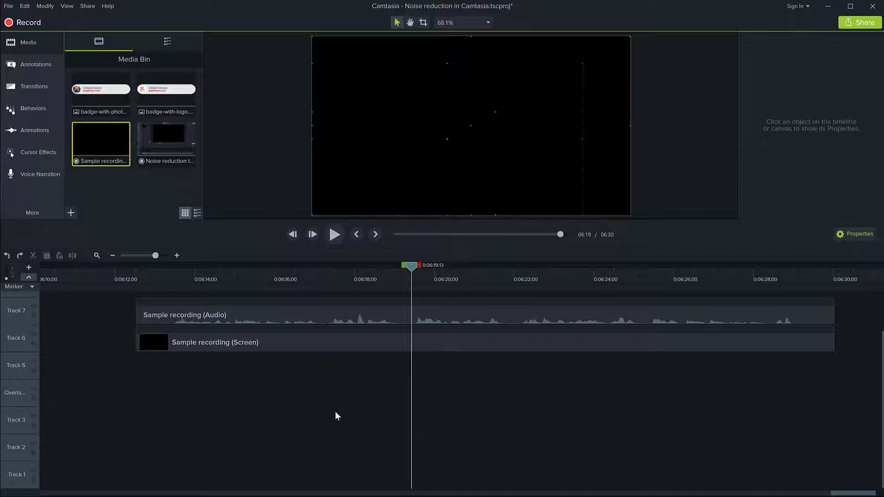
# Step: Delete the separated Sample recording audio and screen clips from Tracks 7 and 6
pyautogui.scroll(-2, 343, 416)
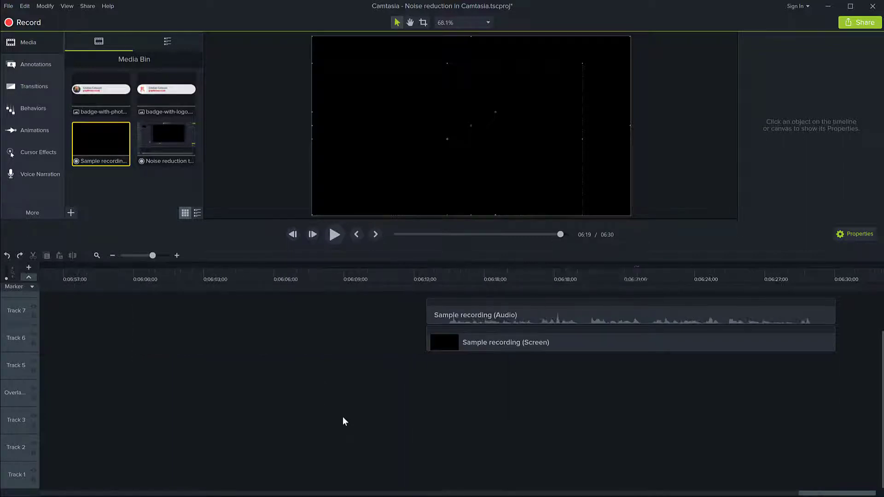
pyautogui.scroll(-3, 342, 418)
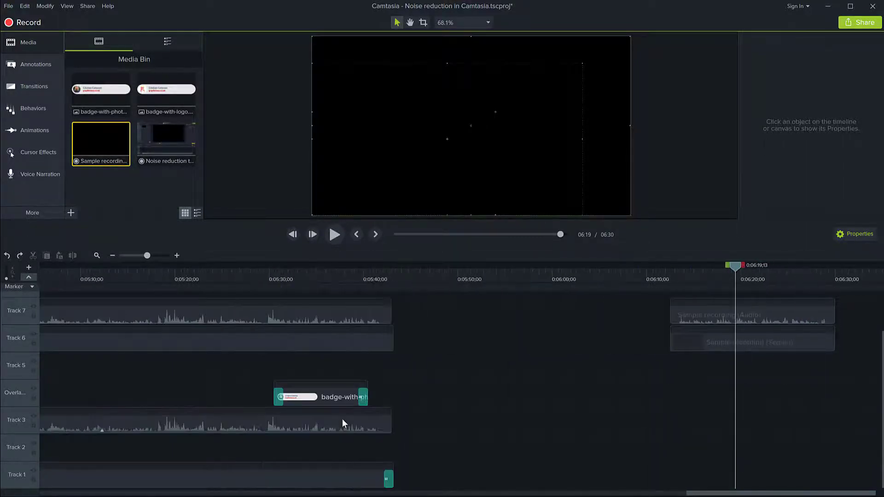
pyautogui.scroll(-3, 343, 420)
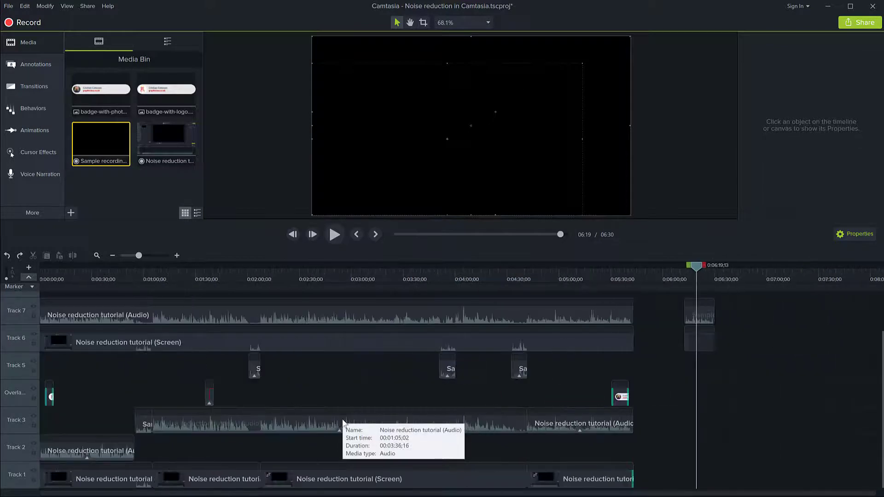
pyautogui.moveTo(728, 312); pyautogui.dragTo(674, 341)
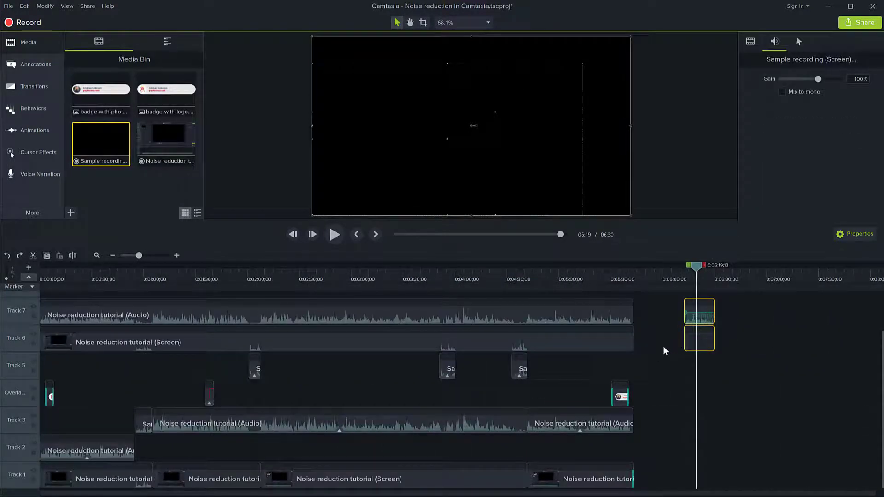
pyautogui.press('Delete')
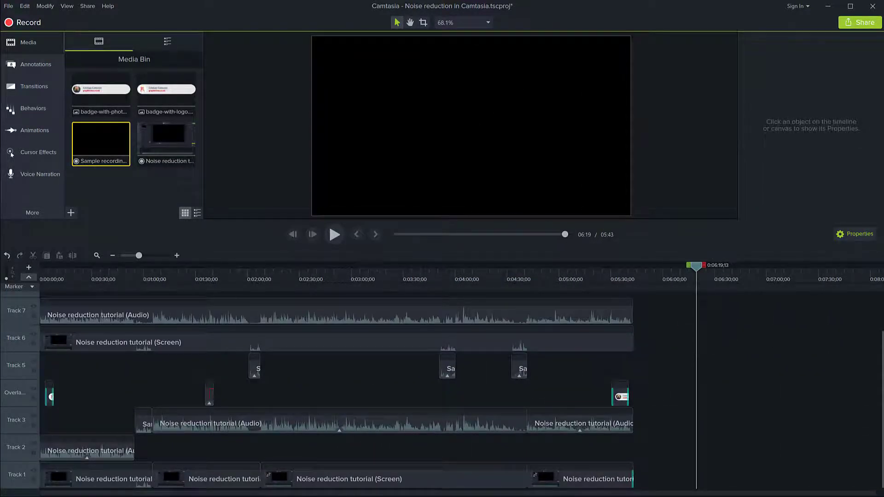
# Step: Move the playhead to 0:02:25;03 on the timeline
pyautogui.scroll(2, 479, 365)
pyautogui.scroll(-2, 478, 365)
pyautogui.click(291, 281)
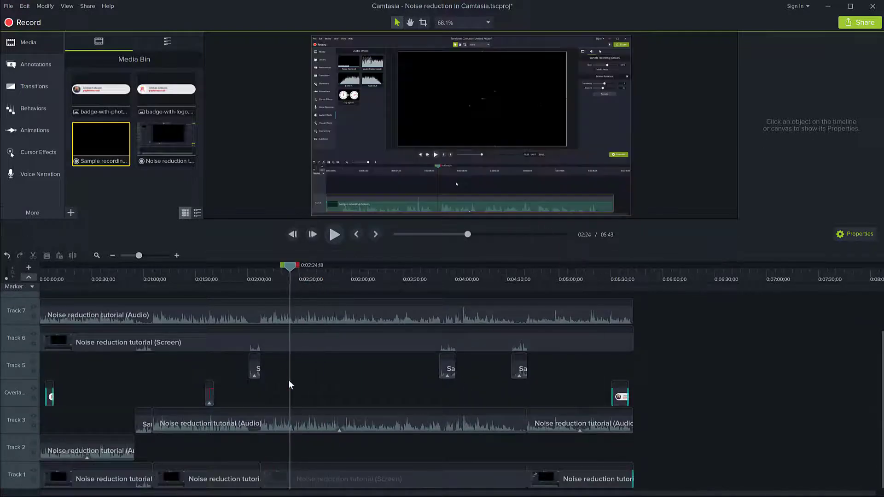
pyautogui.scroll(3, 289, 379)
pyautogui.scroll(1, 289, 380)
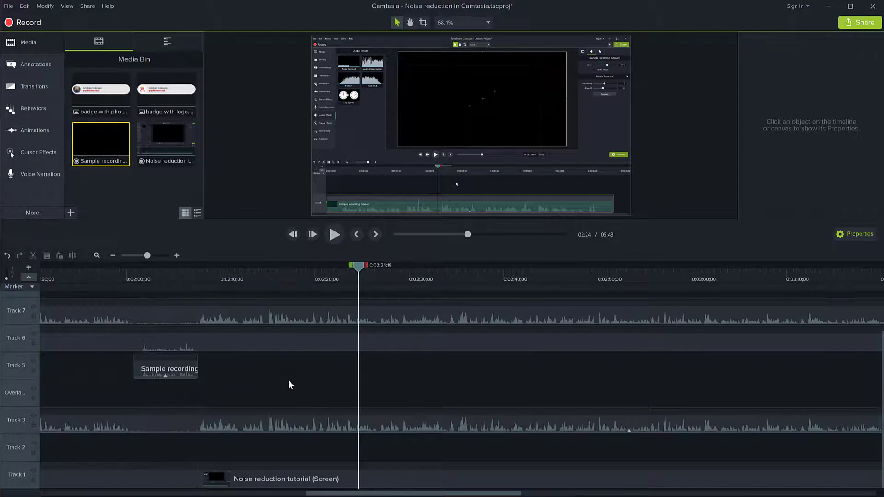
pyautogui.moveTo(359, 268); pyautogui.dragTo(428, 293)
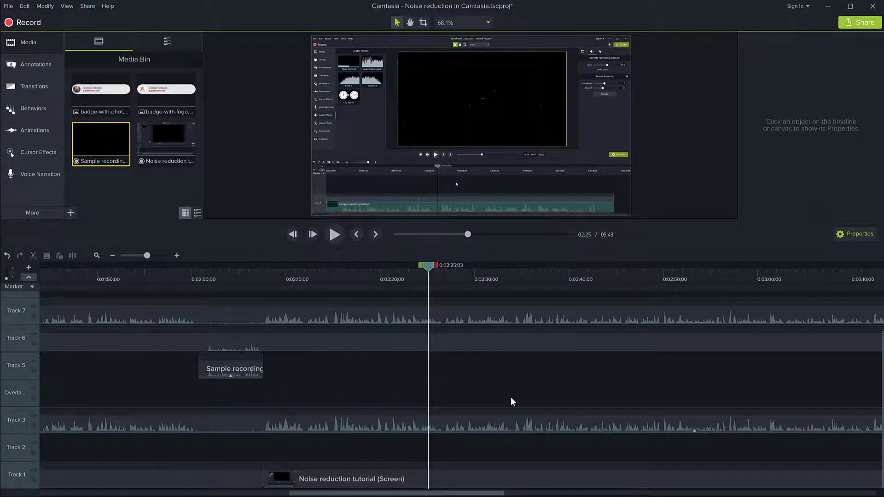
# Step: Examine the timeline along its full length, zoomed out to show the whole project, including the upper tracks
pyautogui.hscroll(4, 511, 397)
pyautogui.hscroll(-4, 511, 397)
pyautogui.hscroll(5, 511, 397)
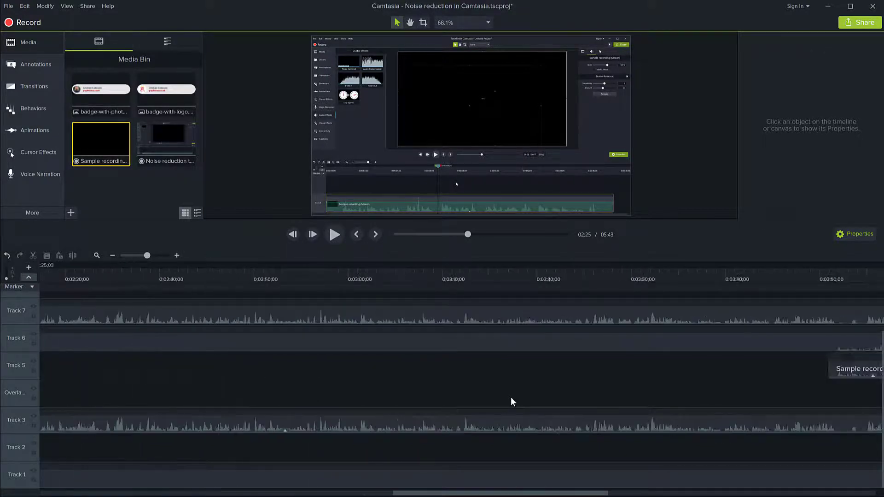
pyautogui.hscroll(12, 512, 397)
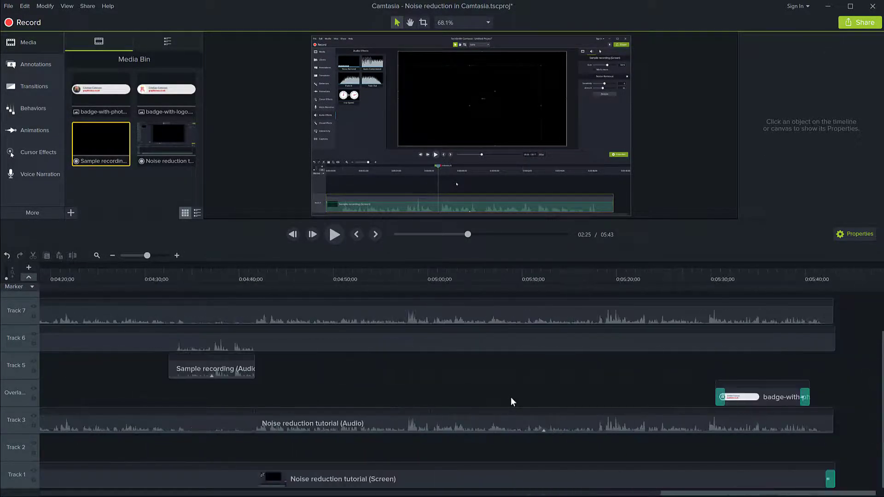
pyautogui.hscroll(-14, 511, 397)
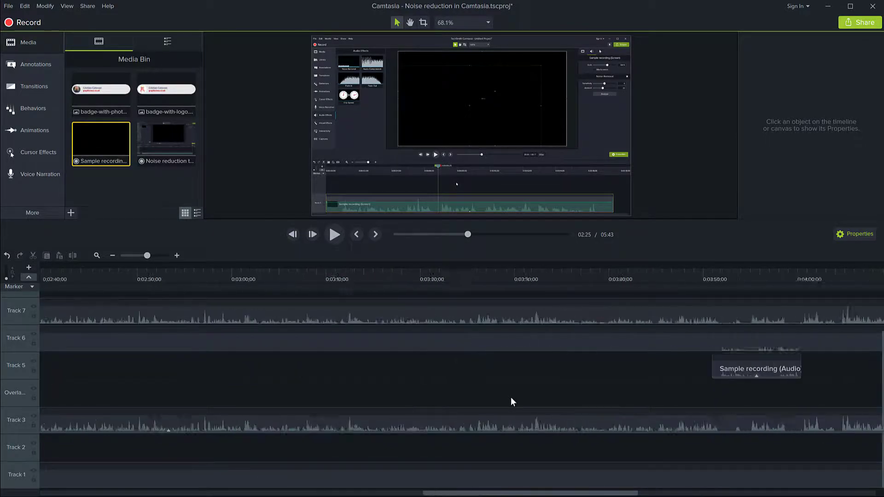
pyautogui.hscroll(-14, 511, 397)
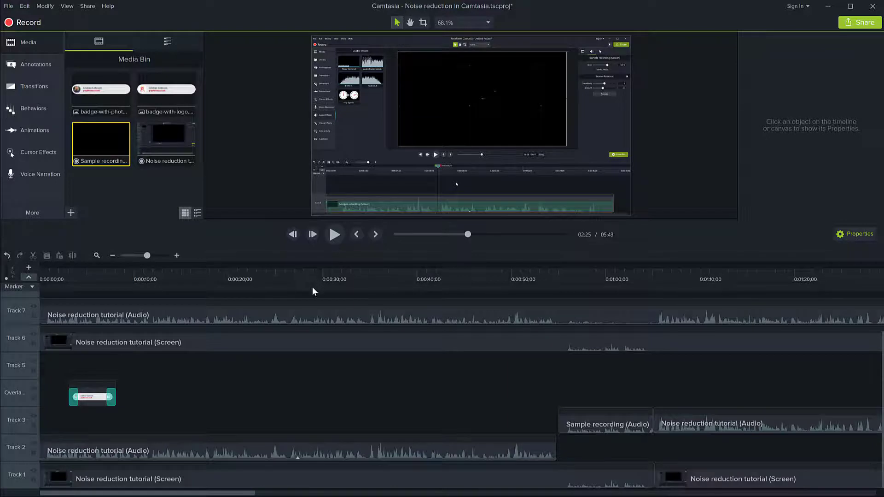
pyautogui.scroll(-2, 340, 392)
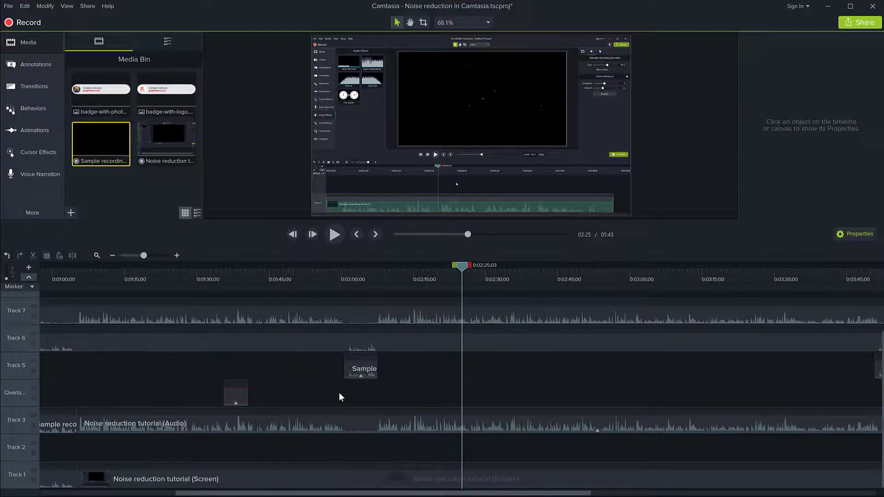
pyautogui.scroll(-2, 339, 391)
pyautogui.scroll(-1, 339, 391)
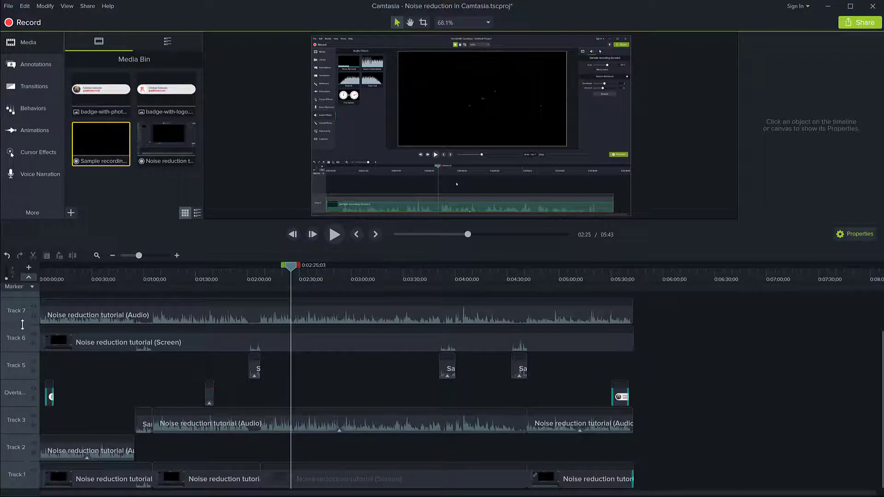
pyautogui.scroll(2, 123, 404)
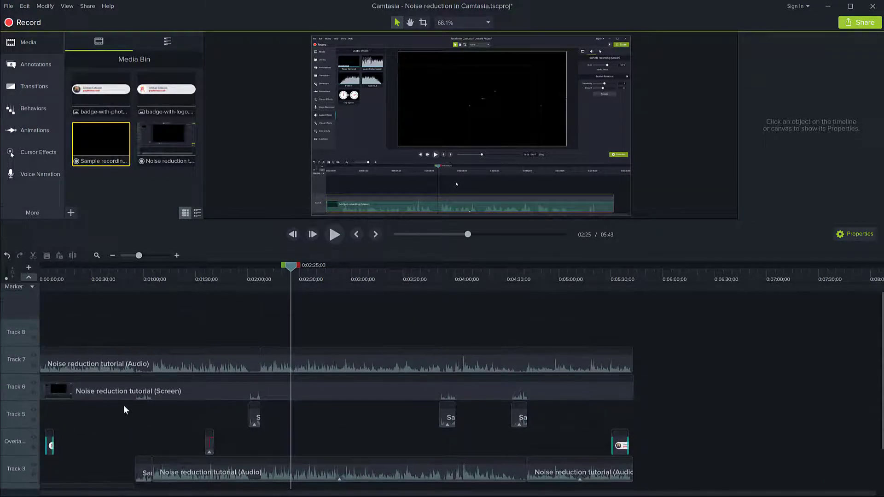
pyautogui.scroll(-2, 124, 405)
pyautogui.scroll(-1, 124, 405)
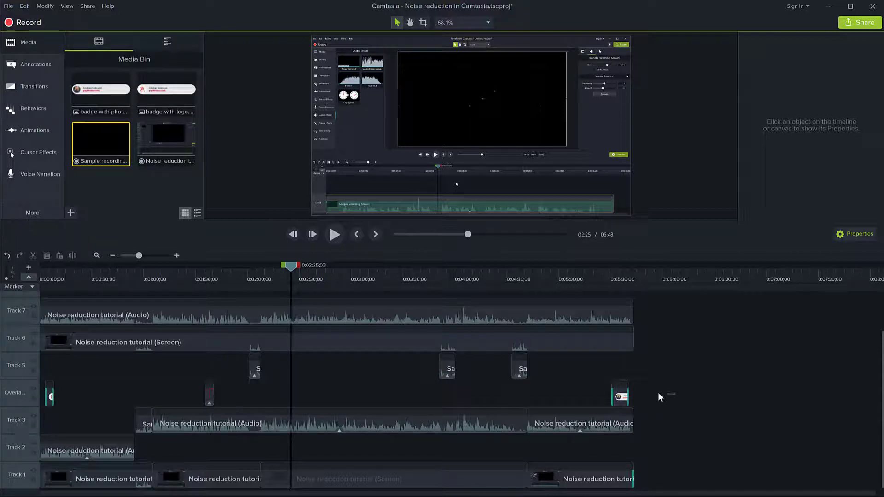
# Step: Group all clips on Track 5 and the overlay track, and shift the group slightly later to start at about 0:00:04;24
pyautogui.moveTo(676, 391); pyautogui.dragTo(44, 364)
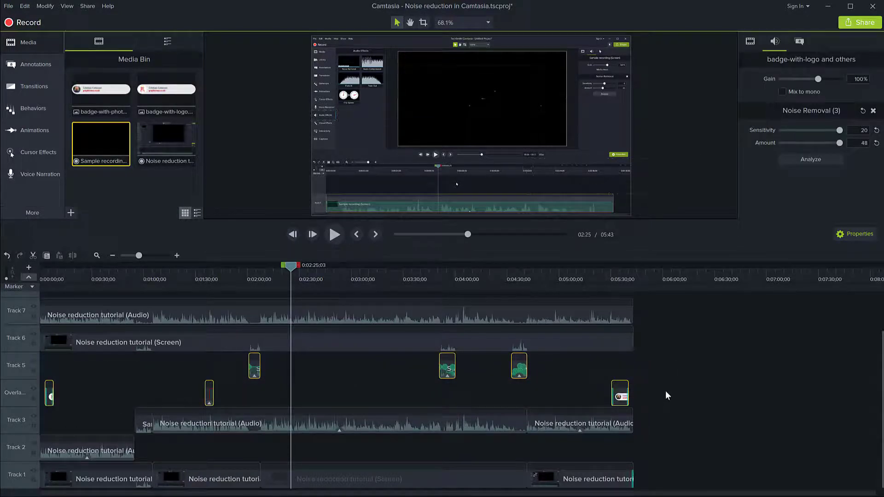
pyautogui.moveTo(666, 391); pyautogui.dragTo(391, 374)
pyautogui.moveTo(101, 374); pyautogui.dragTo(42, 364)
pyautogui.rightClick(257, 363)
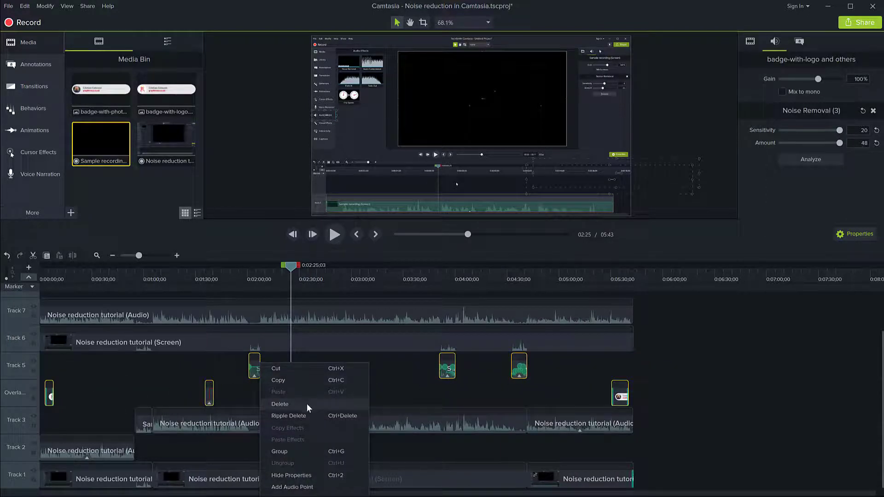
pyautogui.click(299, 454)
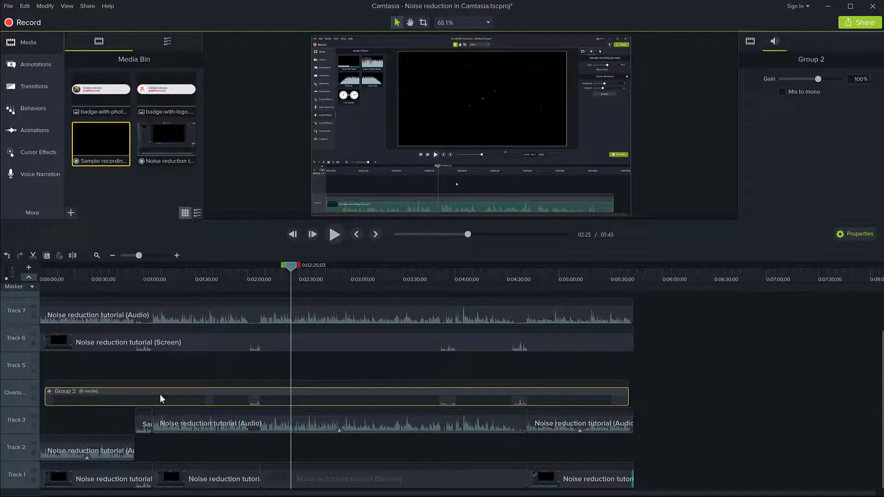
pyautogui.click(703, 398)
pyautogui.moveTo(341, 397)
pyautogui.mouseDown()
pyautogui.moveTo(420, 400)
pyautogui.moveTo(319, 399)
pyautogui.moveTo(432, 402)
pyautogui.moveTo(320, 403)
pyautogui.moveTo(421, 400)
pyautogui.moveTo(327, 396)
pyautogui.moveTo(339, 396)
pyautogui.mouseUp()
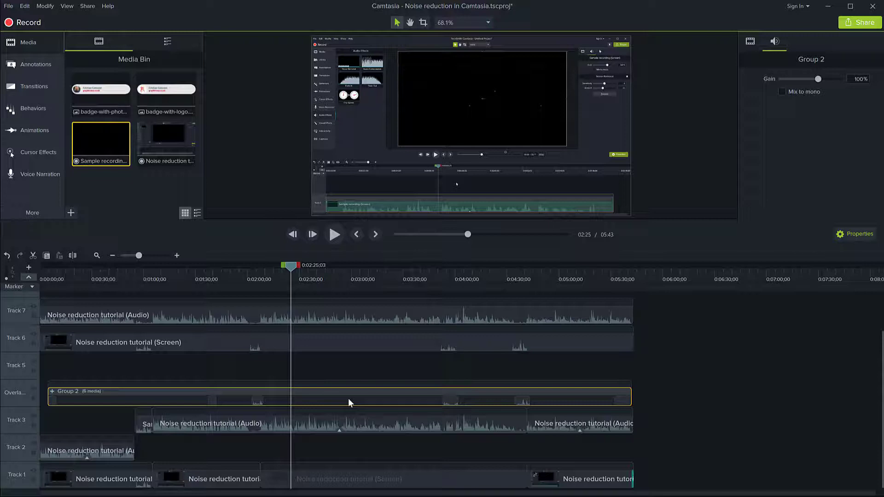
# Step: Expand the group, move its first Sample recording audio clip slightly later, and collapse the group
pyautogui.rightClick(323, 394)
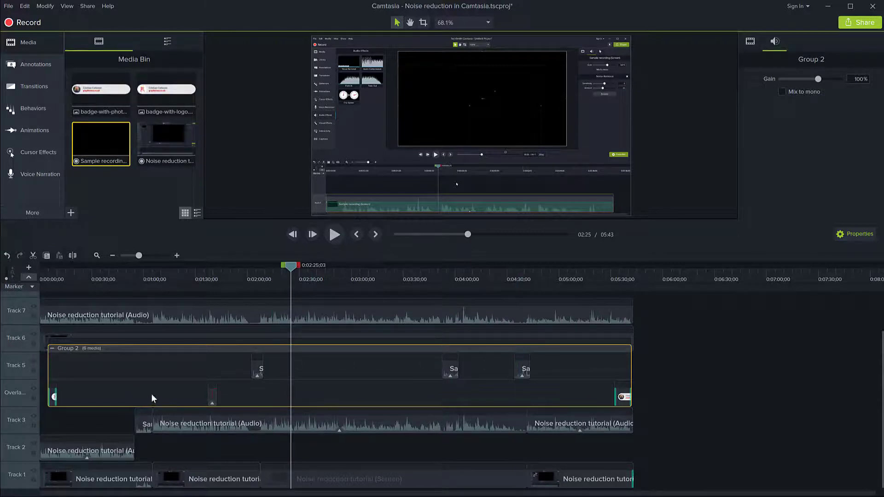
pyautogui.moveTo(259, 371)
pyautogui.mouseDown()
pyautogui.moveTo(247, 368)
pyautogui.moveTo(279, 366)
pyautogui.moveTo(259, 367)
pyautogui.moveTo(269, 367)
pyautogui.mouseUp()
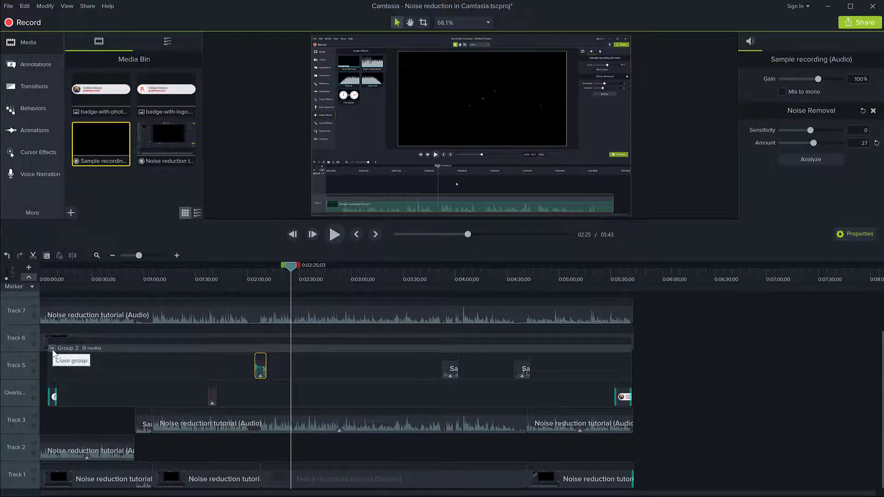
pyautogui.click(52, 348)
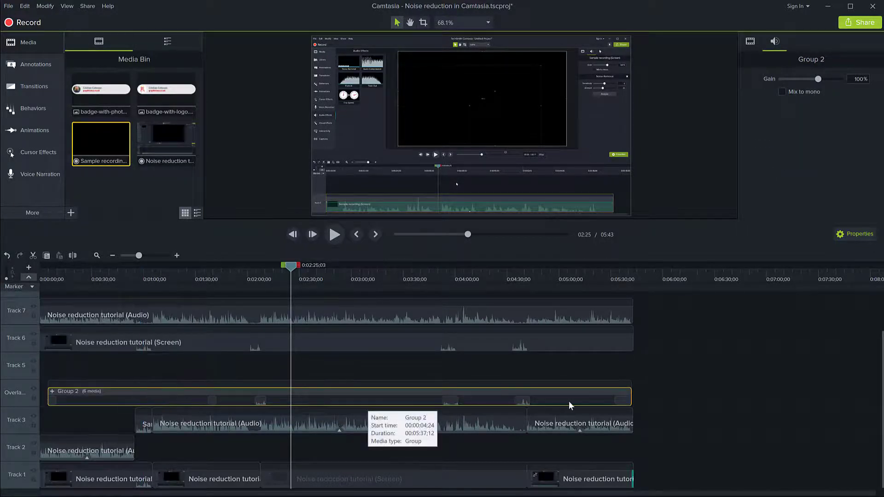
pyautogui.click(53, 391)
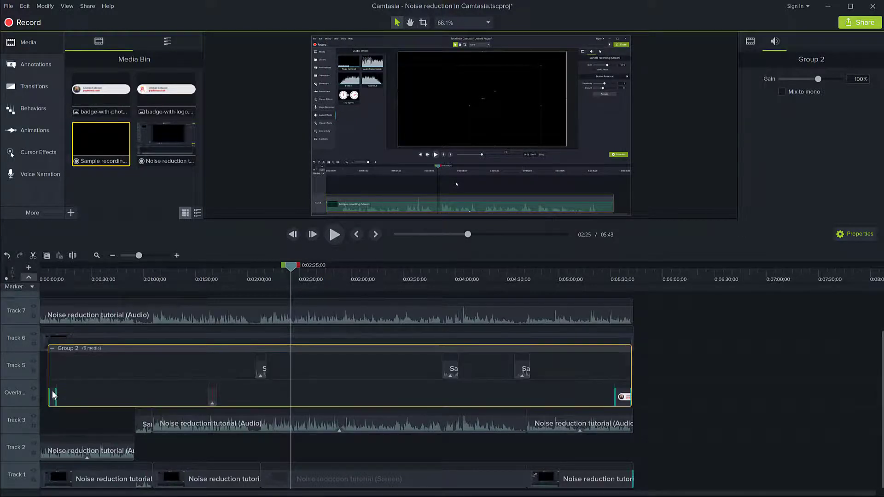
pyautogui.click(52, 349)
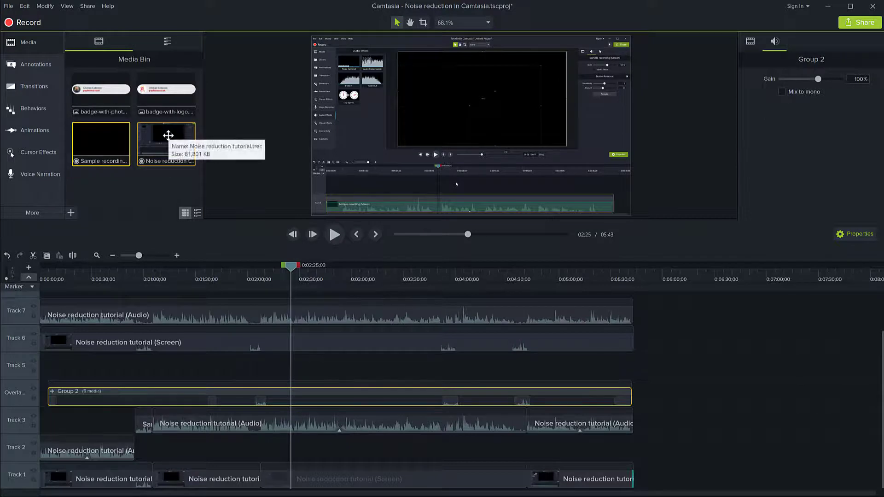
# Step: Trim the end of the Track 7 audio clip to about 0:04:36 and extend it back to its full length
pyautogui.moveTo(175, 136); pyautogui.dragTo(639, 372)
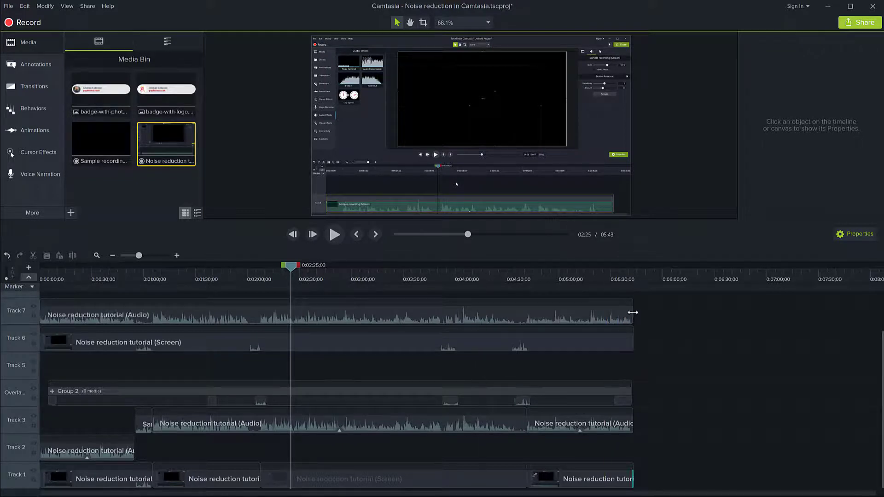
pyautogui.click(631, 312)
pyautogui.moveTo(632, 311); pyautogui.dragTo(516, 313)
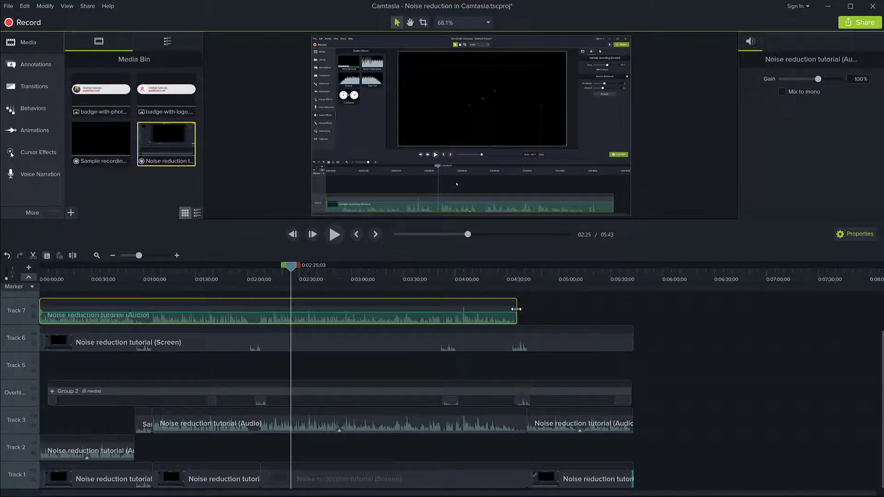
pyautogui.moveTo(517, 308); pyautogui.dragTo(635, 308)
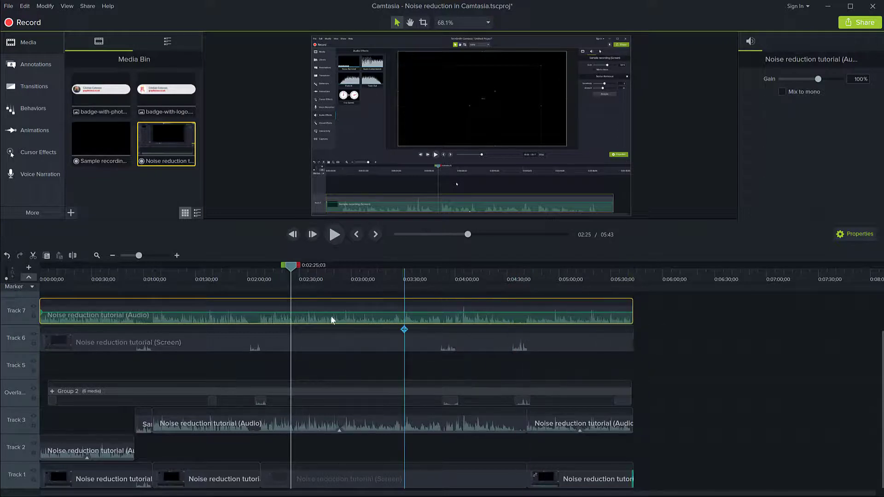
pyautogui.click(684, 312)
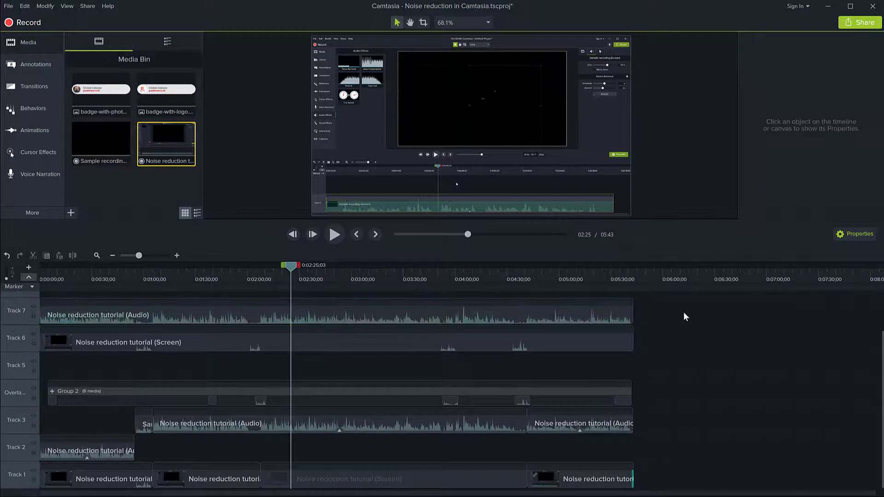
# Step: Split the Noise reduction tutorial audio clip on Track 7 at 0:02:03;22
pyautogui.click(400, 315)
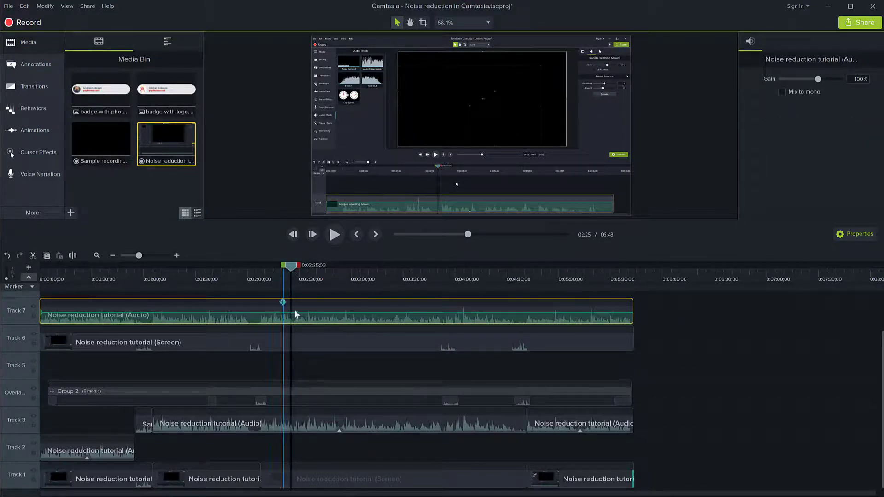
pyautogui.scroll(2, 232, 314)
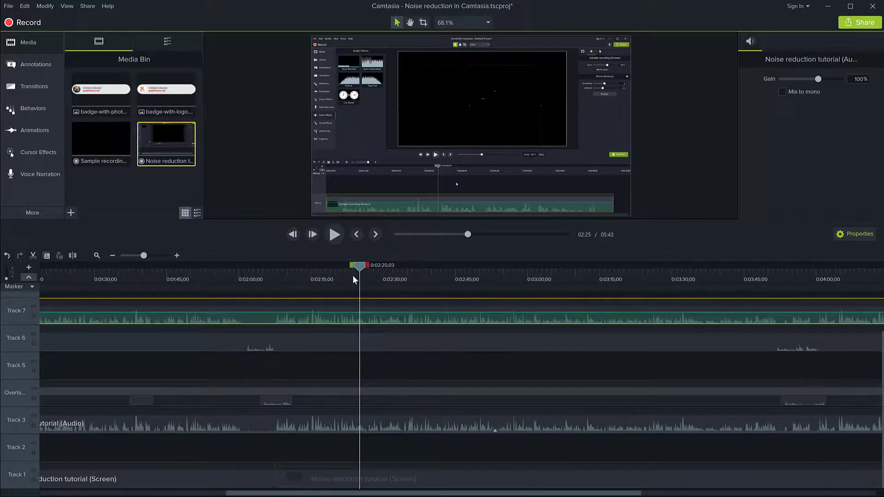
pyautogui.moveTo(360, 269); pyautogui.dragTo(256, 268)
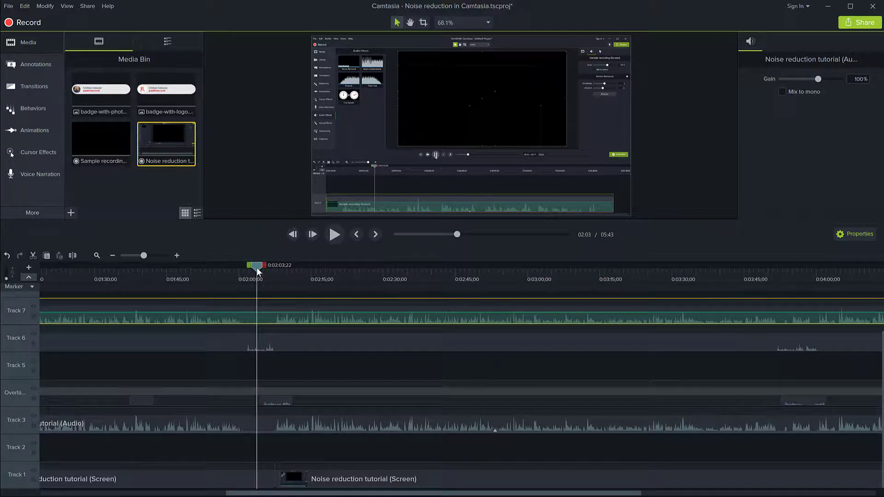
pyautogui.click(72, 254)
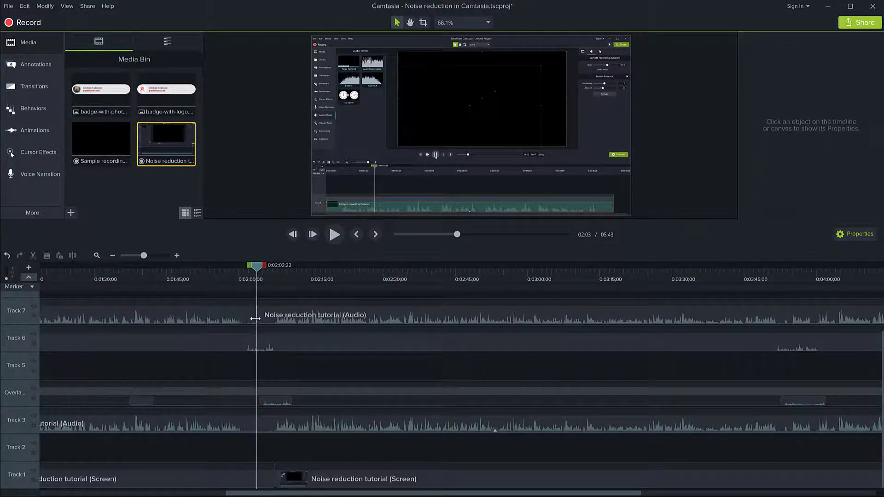
# Step: Move the second piece of the Track 7 audio about 9 seconds later, and undo both the move and the split
pyautogui.moveTo(262, 310); pyautogui.dragTo(324, 310)
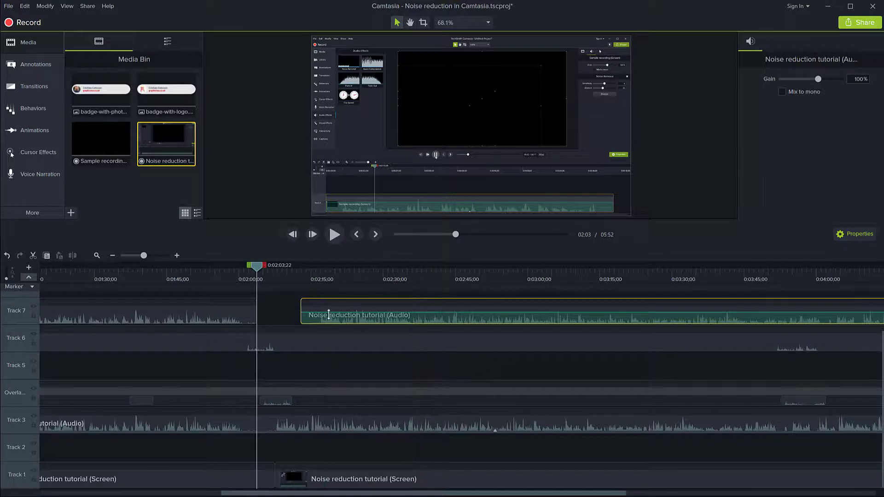
pyautogui.hotkey('ctrl', 'z')
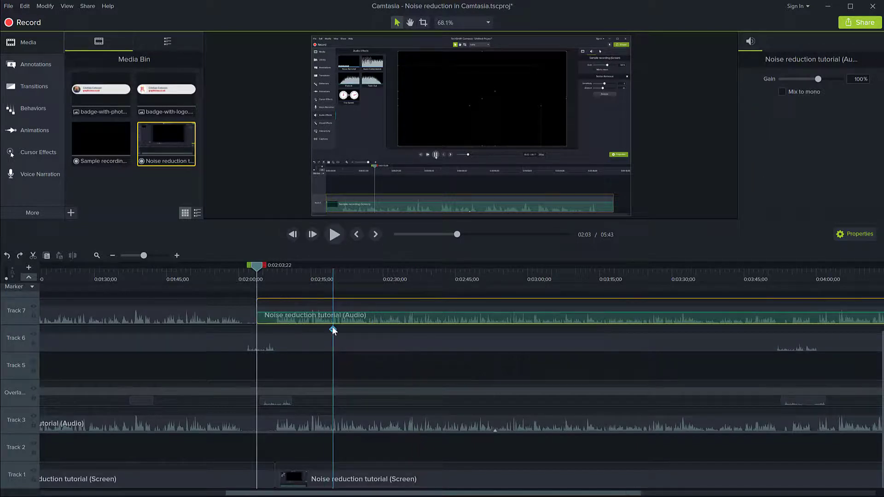
pyautogui.scroll(-3, 332, 330)
pyautogui.scroll(-3, 333, 325)
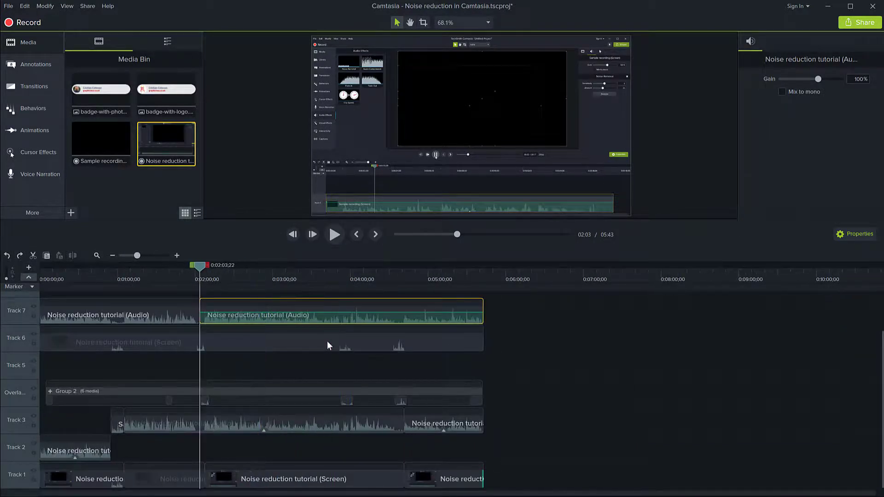
pyautogui.click(523, 308)
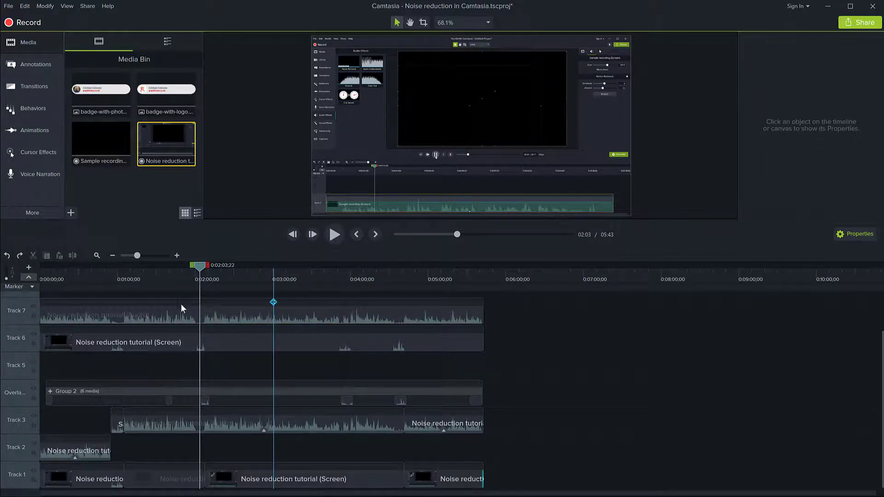
# Step: Split the Noise reduction tutorial audio and screen clips on Tracks 7 and 6 together at 0:02:03;22
pyautogui.moveTo(286, 346)
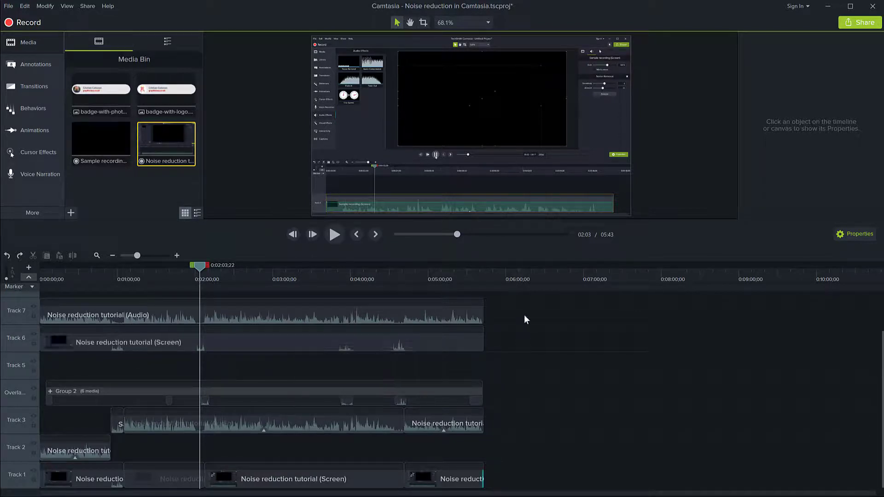
pyautogui.moveTo(523, 310); pyautogui.dragTo(393, 341)
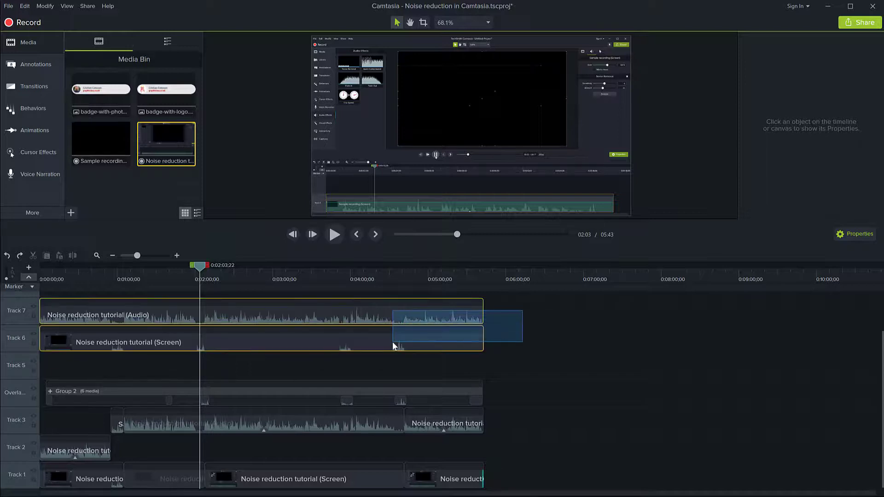
pyautogui.click(72, 256)
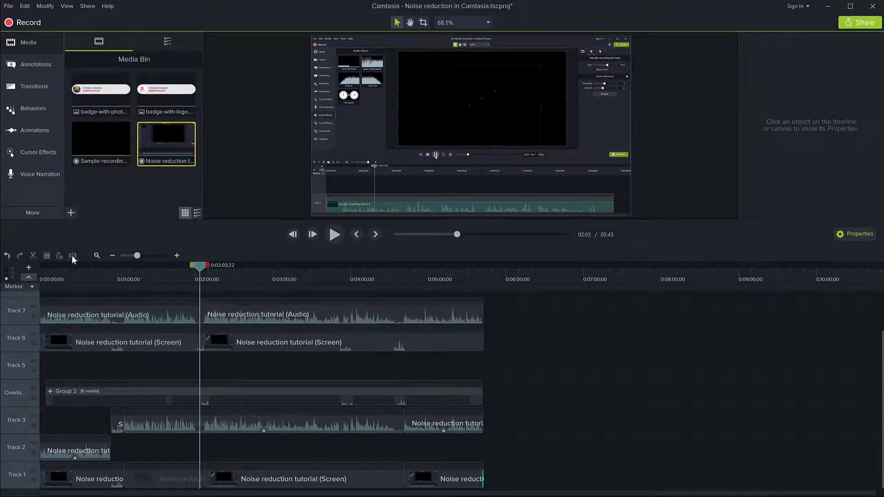
# Step: Move the second pieces of the Track 7 and Track 6 clips about 10 seconds later and back to 0:02:03;22
pyautogui.moveTo(525, 331); pyautogui.dragTo(349, 319)
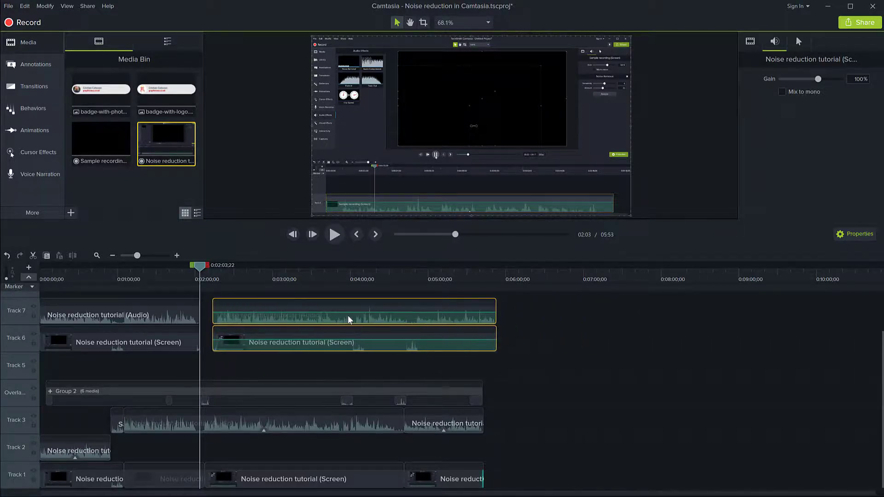
pyautogui.moveTo(547, 315); pyautogui.dragTo(421, 336)
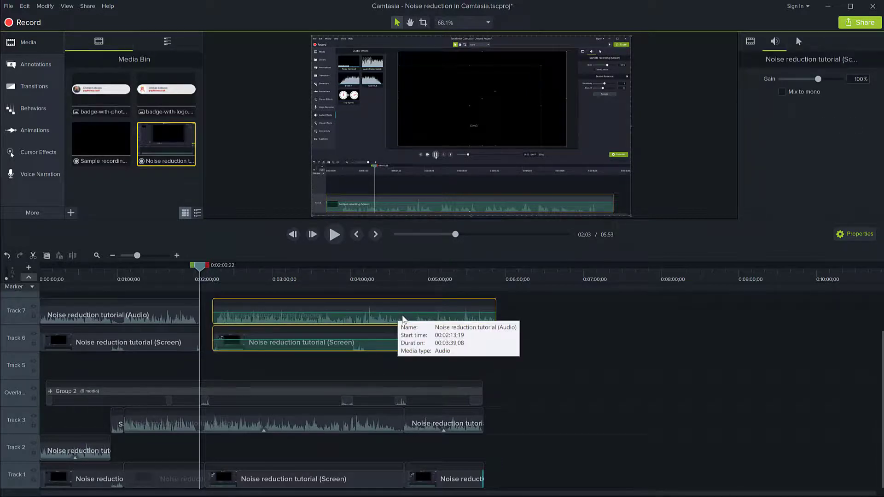
pyautogui.rightClick(404, 318)
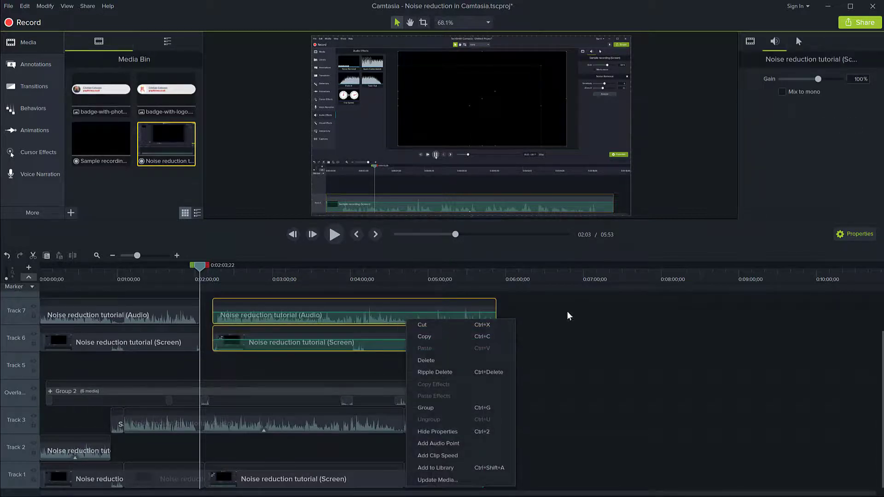
pyautogui.click(554, 314)
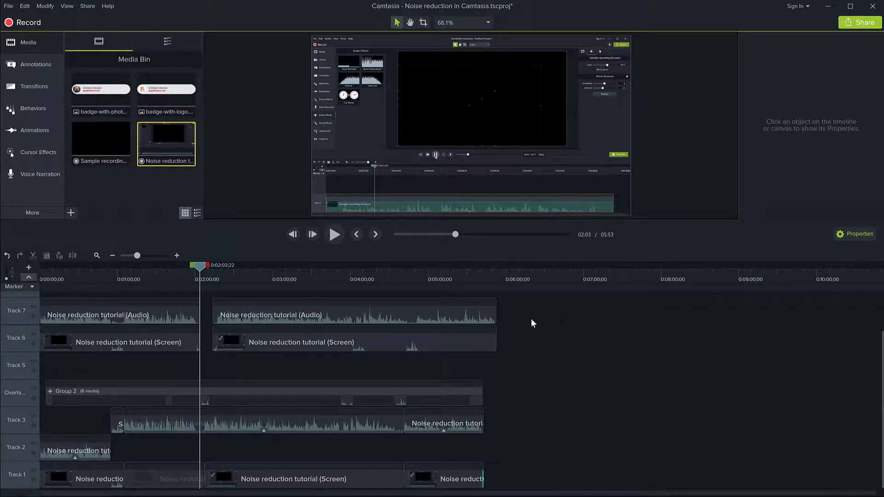
pyautogui.moveTo(530, 308); pyautogui.dragTo(395, 303)
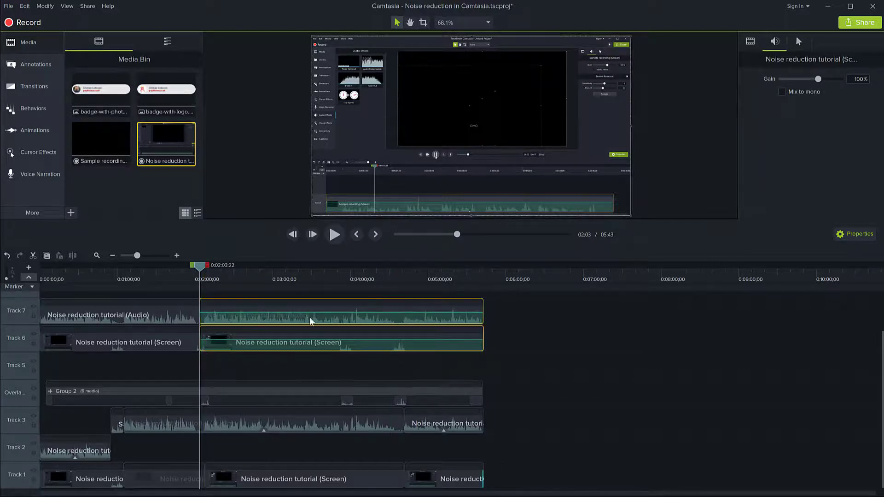
# Step: Split the second audio and screen pieces on Tracks 7 and 6 at 0:04:18;09, and move the playhead to 0:06:20;14
pyautogui.moveTo(227, 263); pyautogui.dragTo(372, 275)
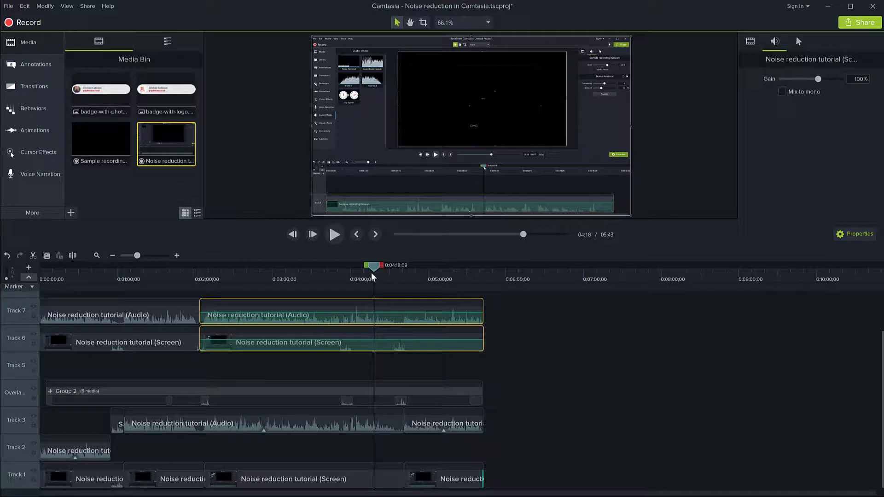
pyautogui.click(77, 255)
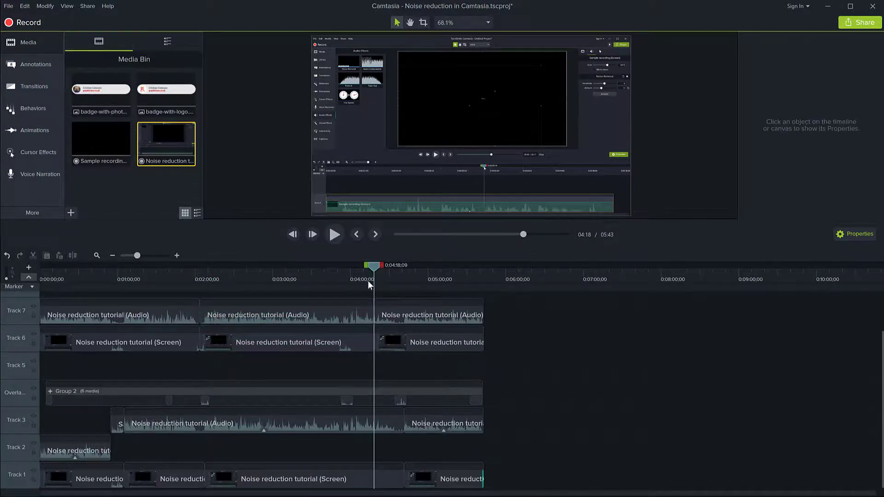
pyautogui.moveTo(374, 271); pyautogui.dragTo(529, 279)
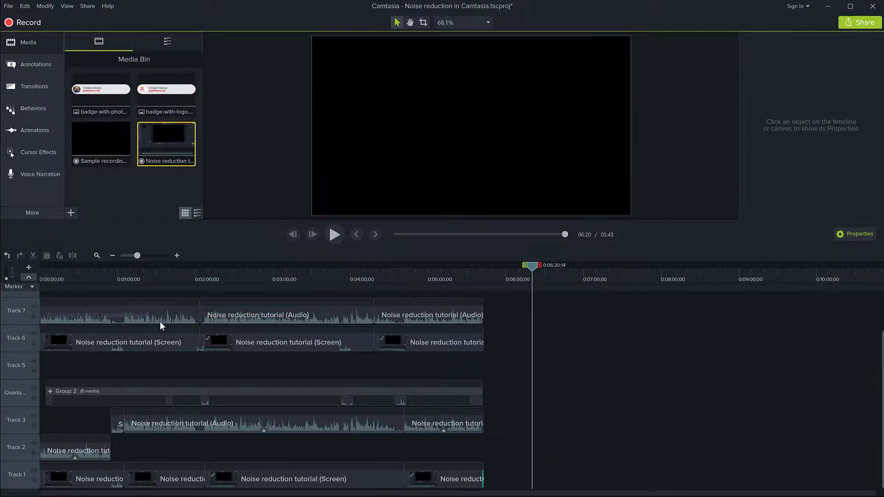
# Step: Delete the middle audio and screen pieces on Tracks 7 and 6, and move the last pieces earlier to close the gap
pyautogui.scroll(1, 159, 321)
pyautogui.scroll(1, 161, 322)
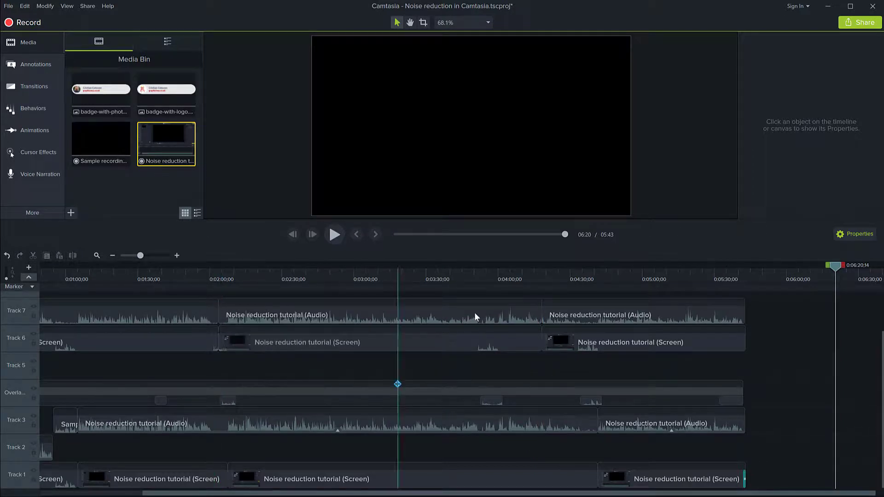
pyautogui.click(419, 312)
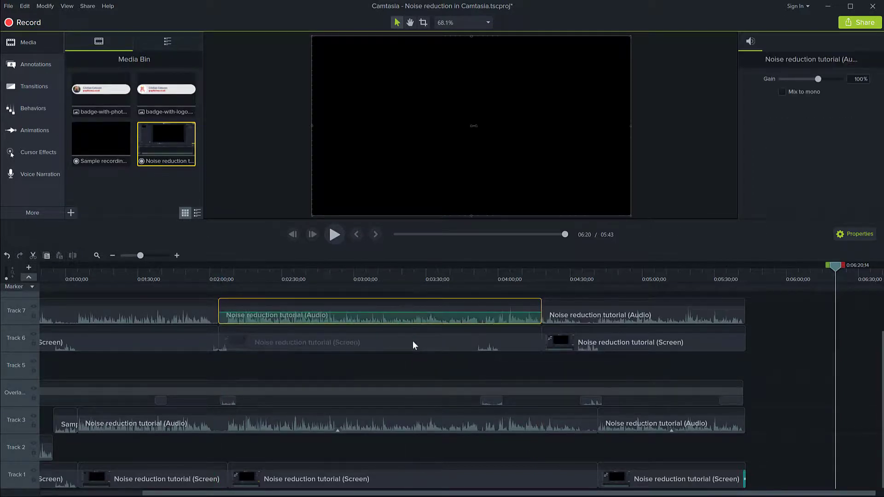
pyautogui.keyDown('ctrl'); pyautogui.click(413, 342); pyautogui.keyUp('ctrl')
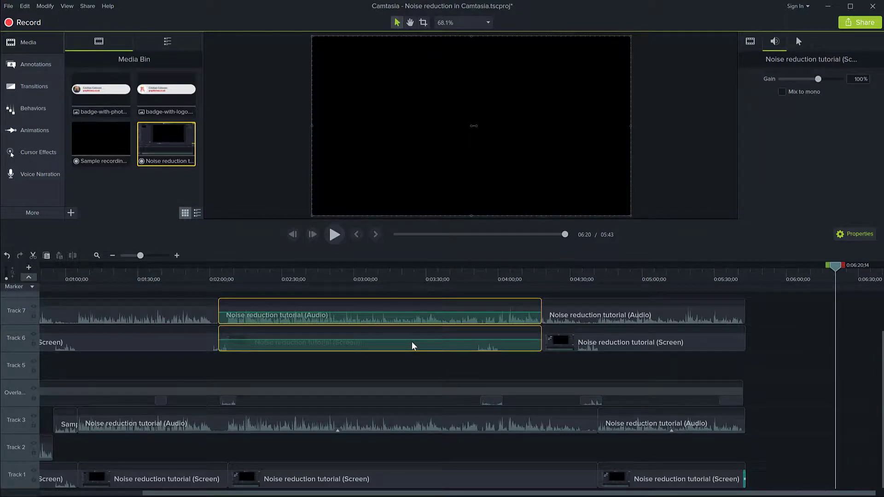
pyautogui.press('Delete')
pyautogui.click(576, 346)
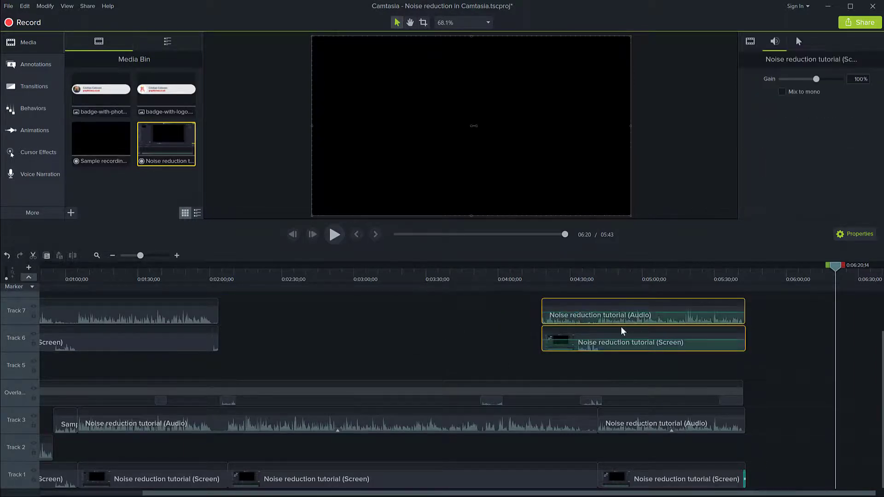
pyautogui.moveTo(623, 330); pyautogui.dragTo(302, 310)
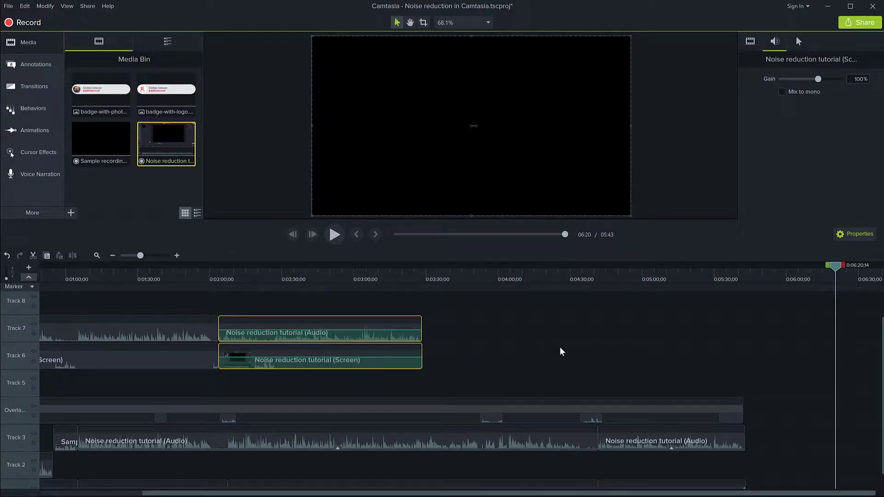
# Step: Undo the move and the deletion of the middle pieces on Tracks 7 and 6
pyautogui.hotkey('ctrl', 'z')
pyautogui.hotkey('ctrl', 'z')
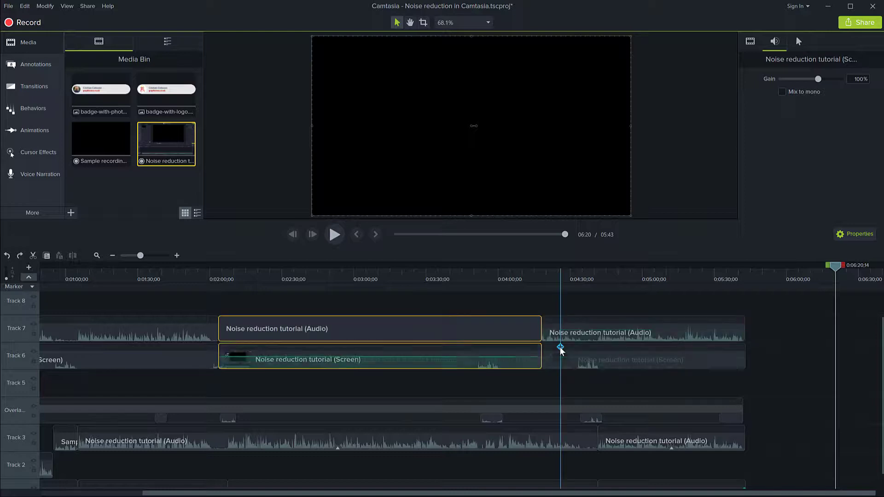
pyautogui.click(528, 309)
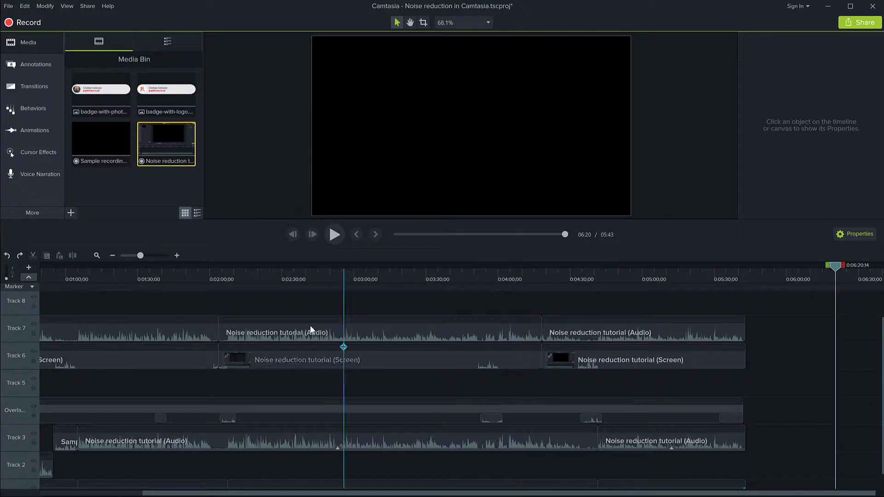
# Step: Ripple delete the middle audio and screen pieces on Tracks 7 and 6, and undo the deletion
pyautogui.moveTo(302, 310); pyautogui.dragTo(430, 369)
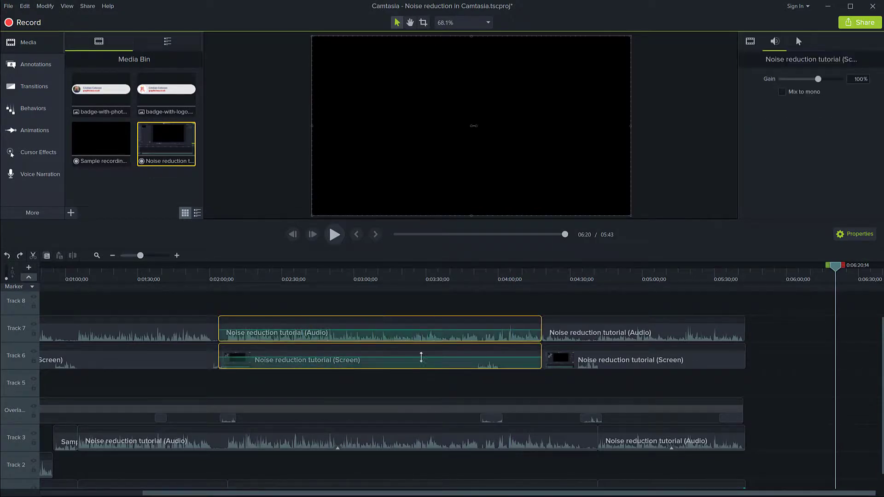
pyautogui.rightClick(409, 340)
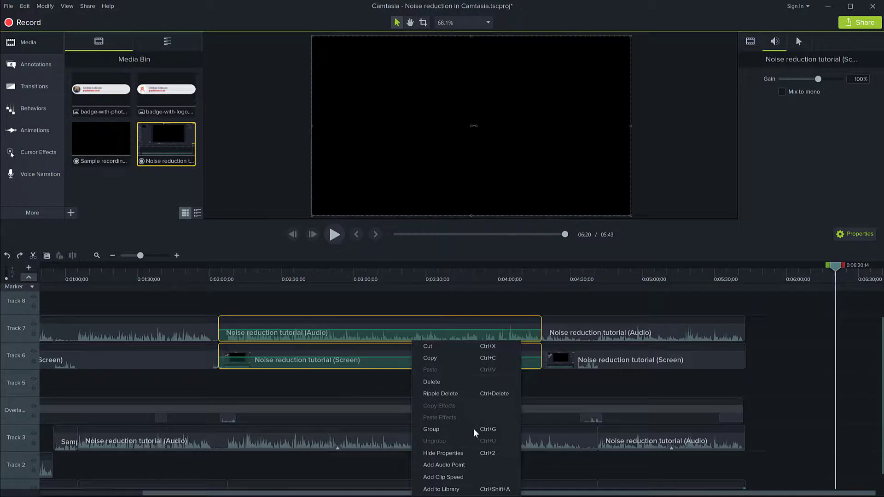
pyautogui.click(436, 393)
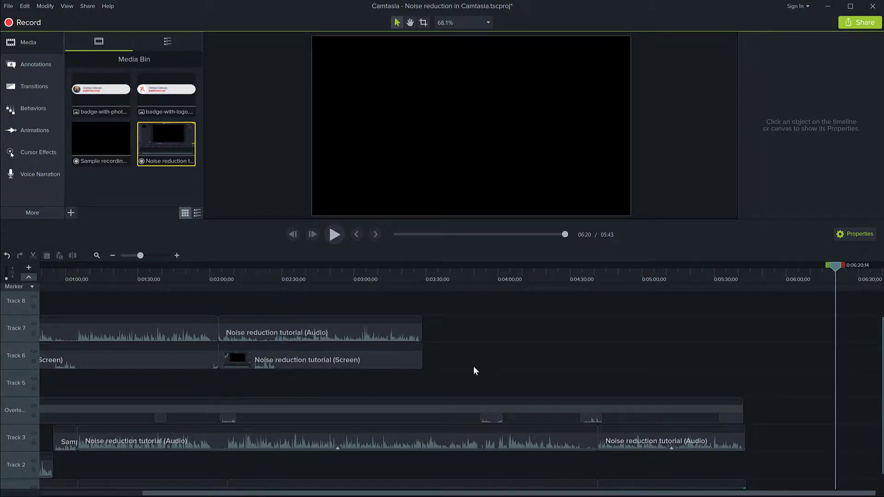
pyautogui.click(366, 326)
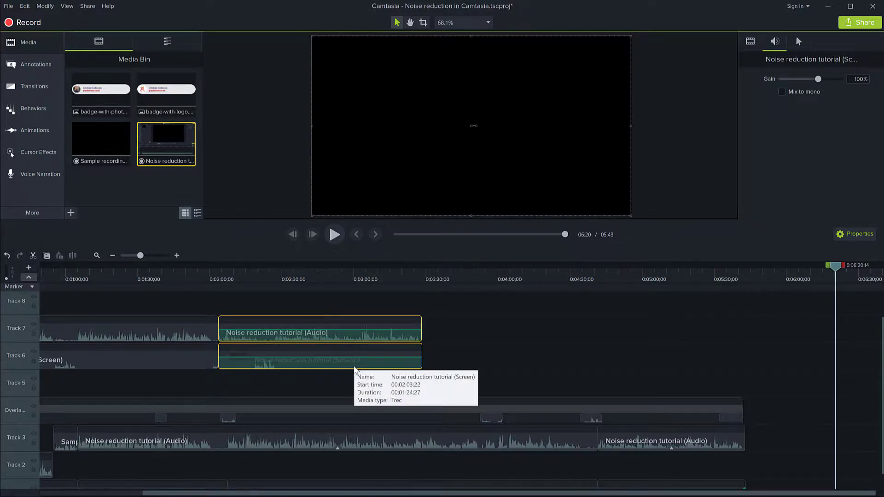
pyautogui.hotkey('ctrl', 'z')
# Step: Select the clips on all tracks and split them together at 0:02:03;15
pyautogui.scroll(-4, 355, 368)
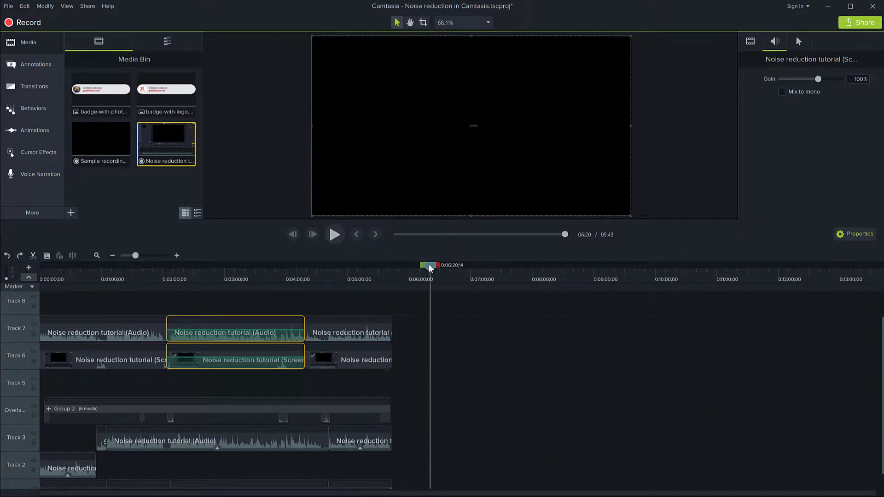
pyautogui.moveTo(430, 268); pyautogui.dragTo(166, 294)
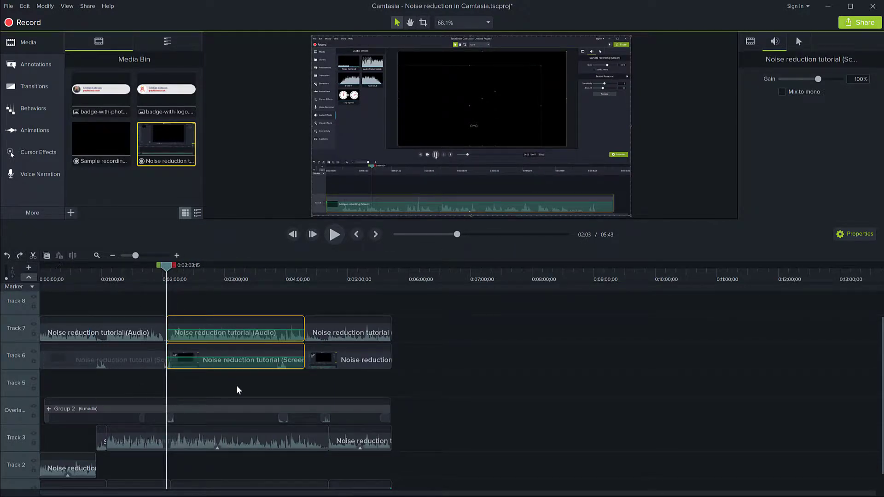
pyautogui.moveTo(351, 310); pyautogui.dragTo(53, 493)
pyautogui.click(72, 256)
# Step: Split the pieces following the first cut on all tracks together at 0:04:18;05
pyautogui.moveTo(458, 307); pyautogui.dragTo(219, 492)
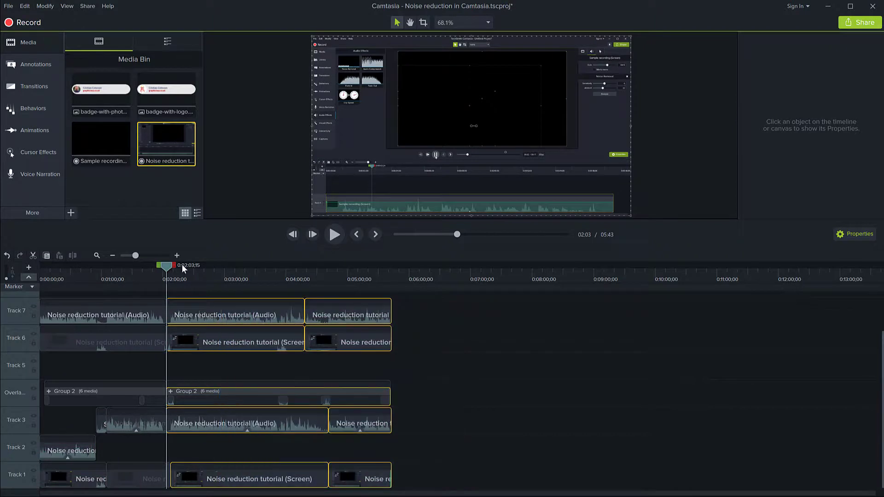
pyautogui.moveTo(169, 267); pyautogui.dragTo(304, 275)
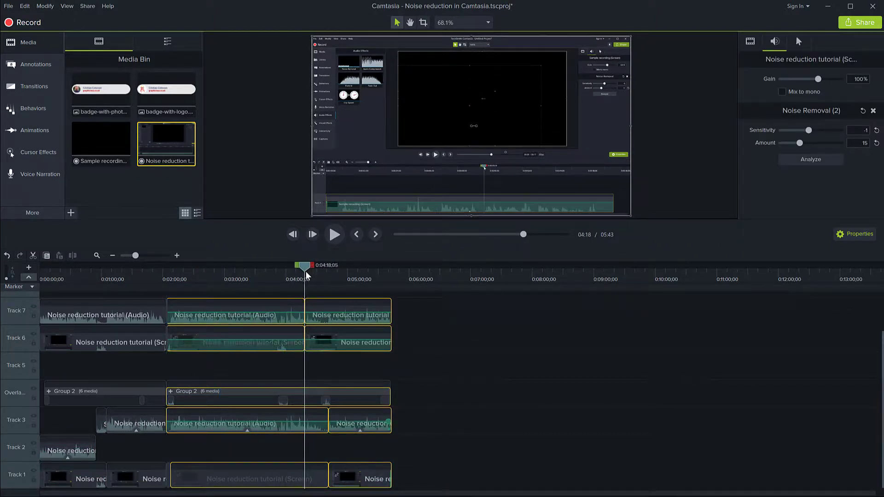
pyautogui.click(73, 255)
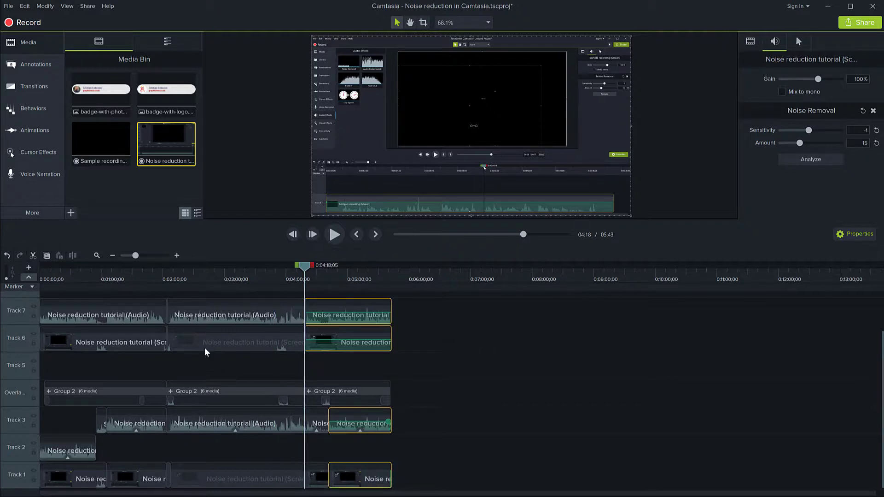
# Step: Ripple delete only the middle pieces on Tracks 7 and 6, leaving the other tracks as they are, and undo it
pyautogui.scroll(1, 205, 341)
pyautogui.moveTo(168, 306); pyautogui.dragTo(238, 391)
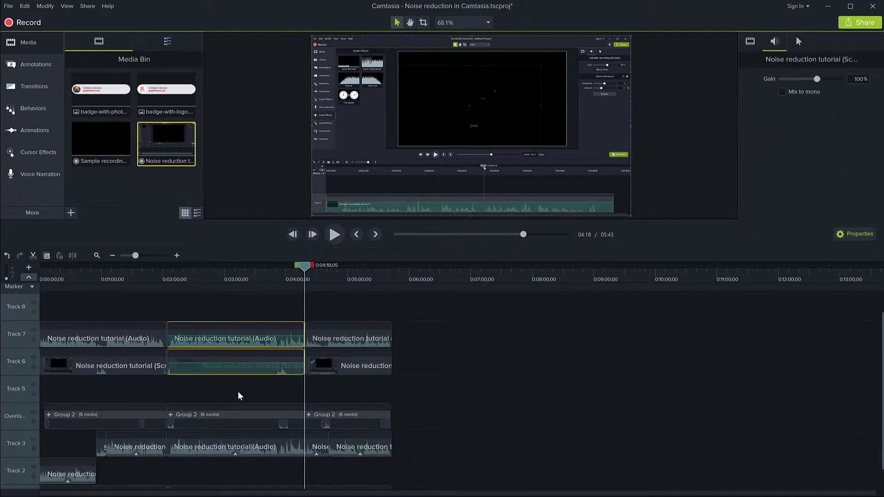
pyautogui.rightClick(231, 367)
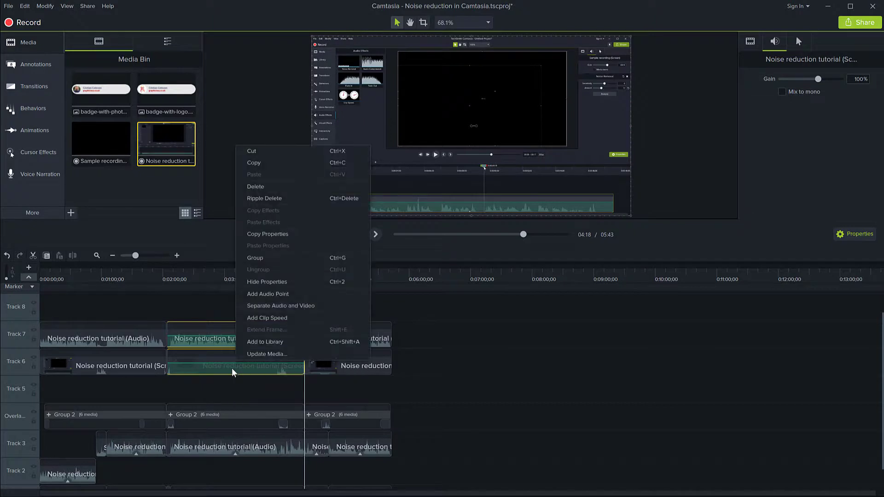
pyautogui.click(270, 198)
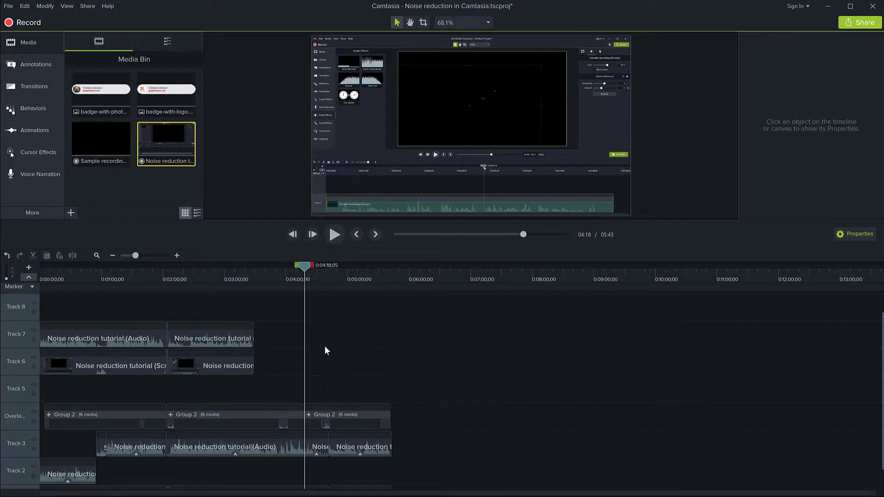
pyautogui.hotkey('ctrl', 'z')
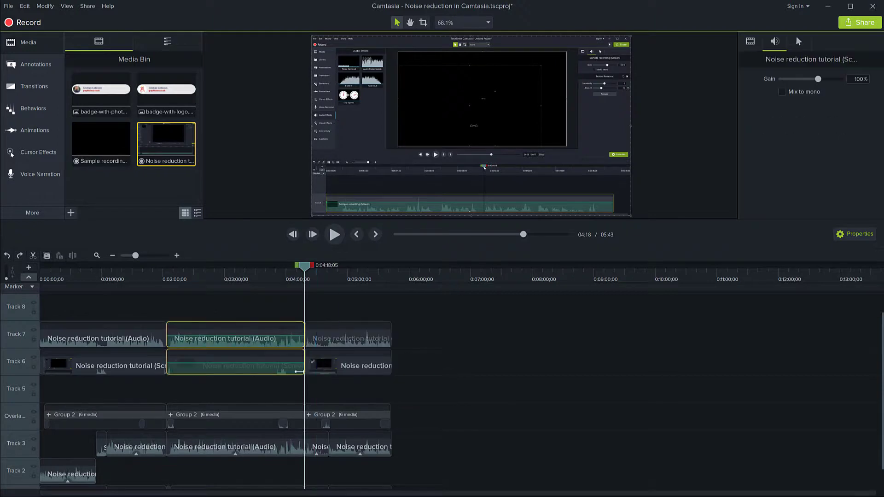
pyautogui.moveTo(213, 307); pyautogui.dragTo(240, 488)
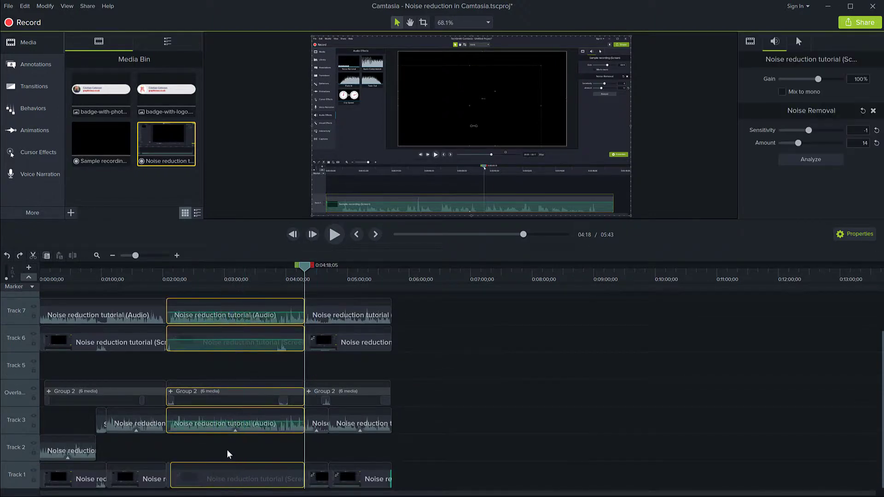
pyautogui.click(231, 320)
pyautogui.rightClick(230, 315)
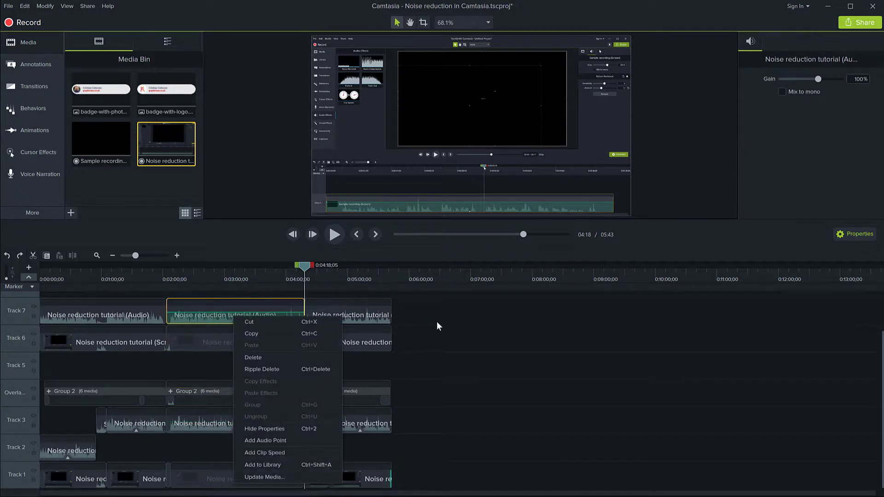
pyautogui.click(503, 303)
pyautogui.scroll(1, 488, 309)
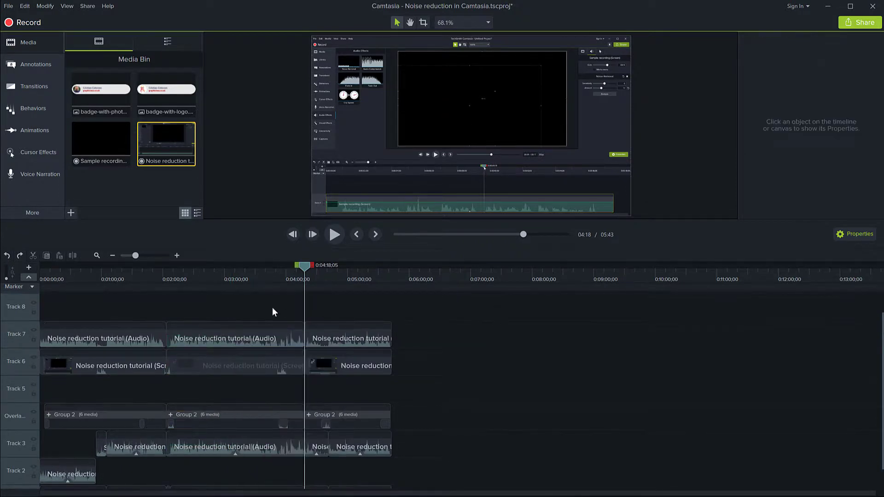
# Step: Ripple delete the middle pieces between about 0:02:03 and 0:04:18 on all tracks together
pyautogui.moveTo(231, 306); pyautogui.dragTo(279, 488)
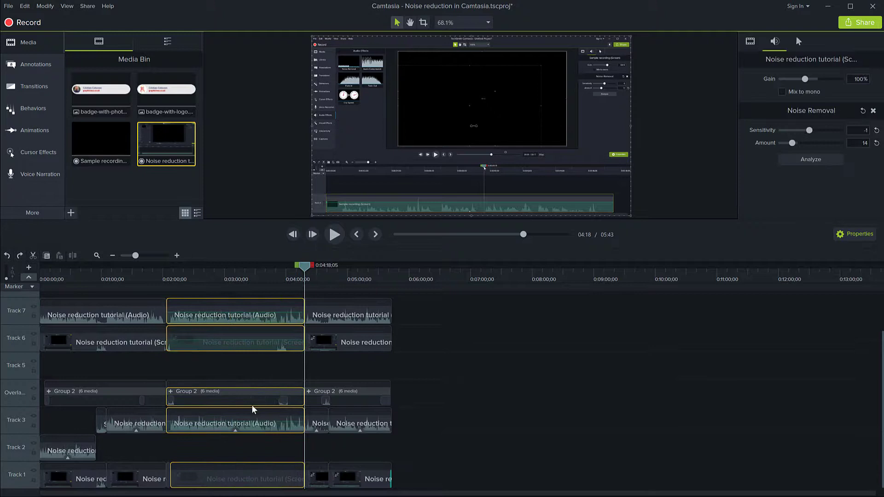
pyautogui.rightClick(224, 335)
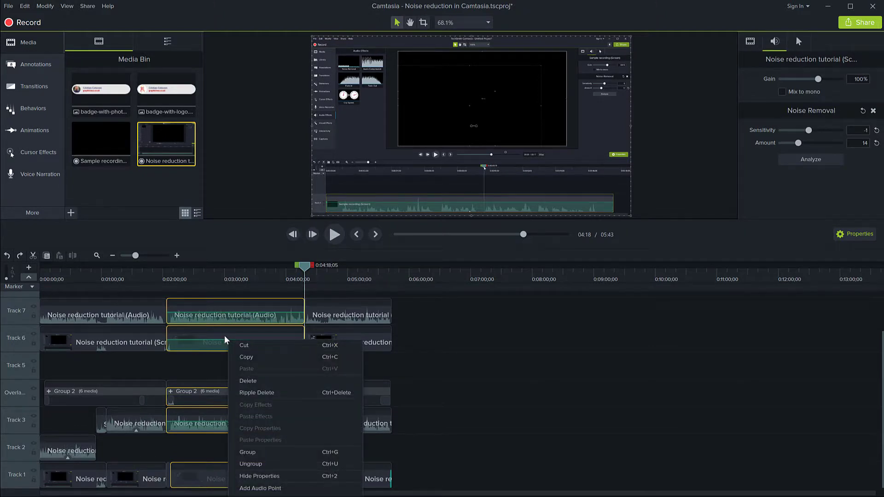
pyautogui.click(252, 392)
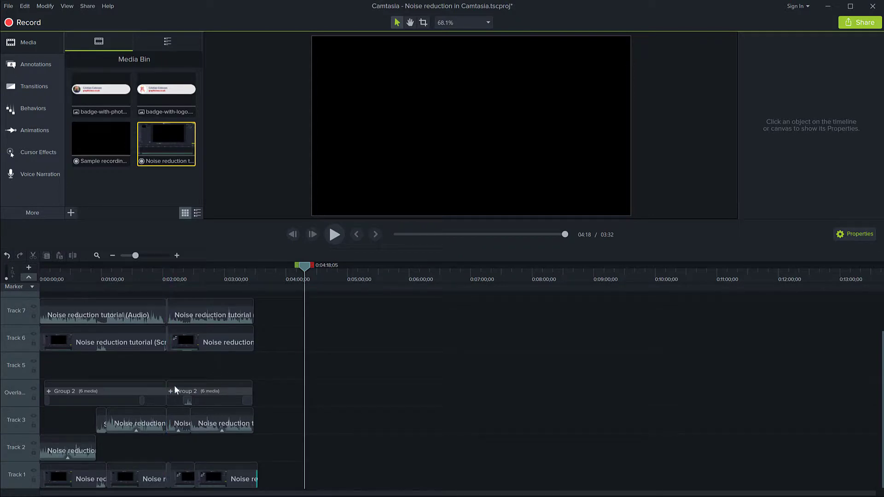
pyautogui.scroll(5, 153, 396)
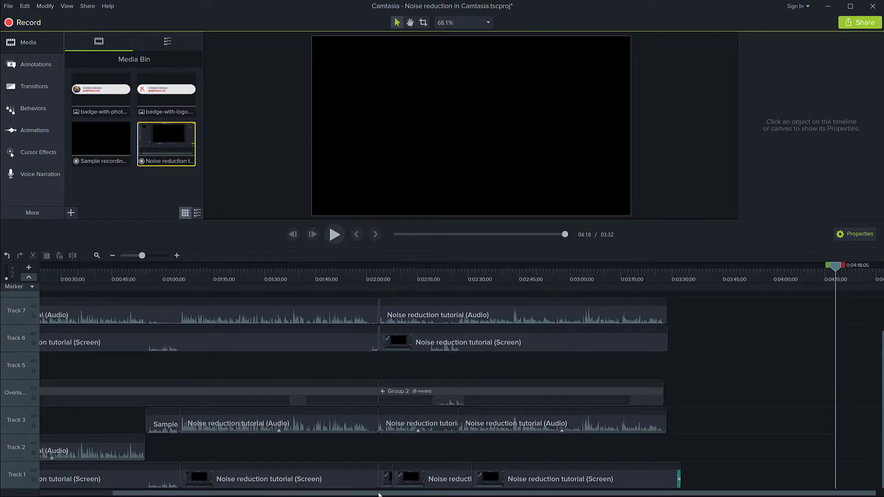
# Step: Expand each Group 2 piece on the overlay track to examine the media it contains, and collapse both again
pyautogui.moveTo(379, 494); pyautogui.dragTo(271, 482)
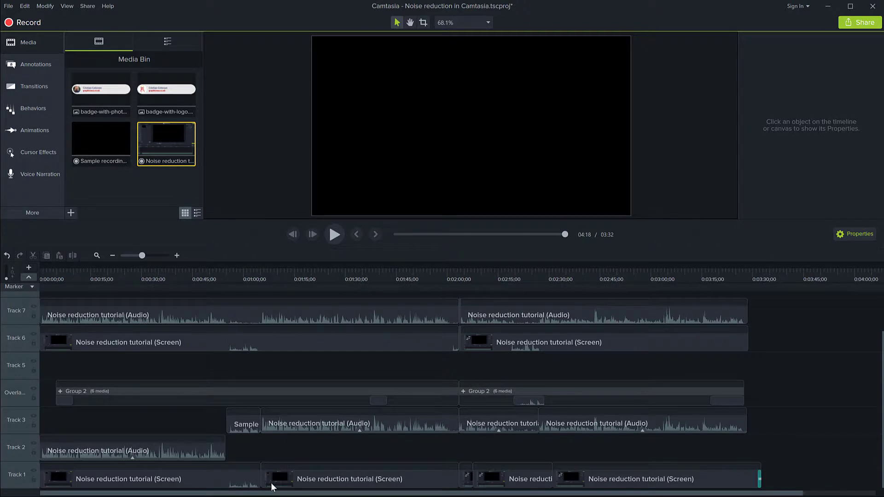
pyautogui.click(463, 390)
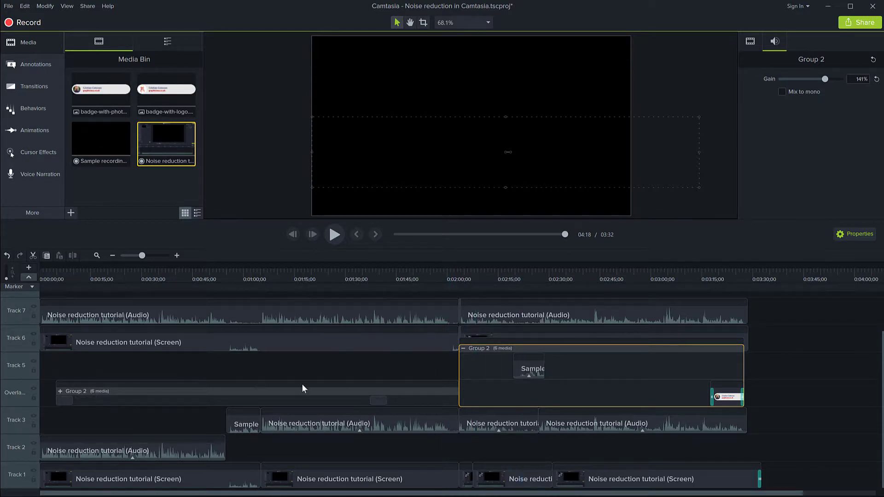
pyautogui.click(60, 390)
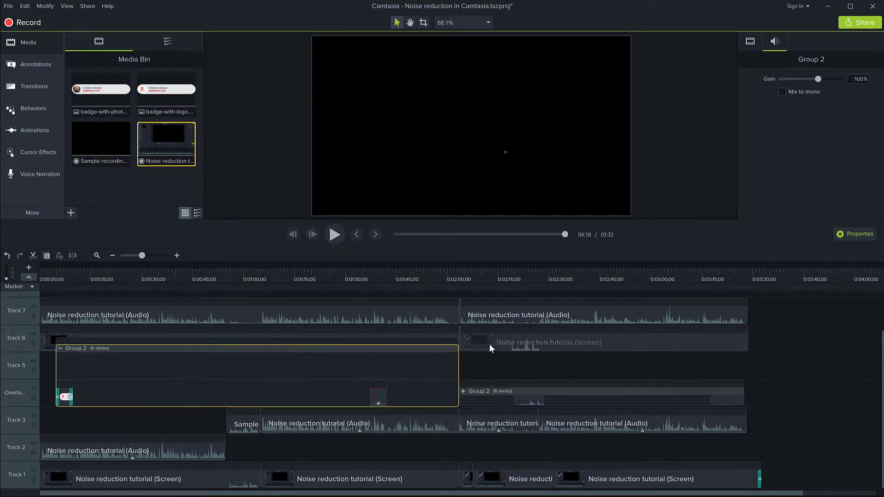
pyautogui.click(464, 391)
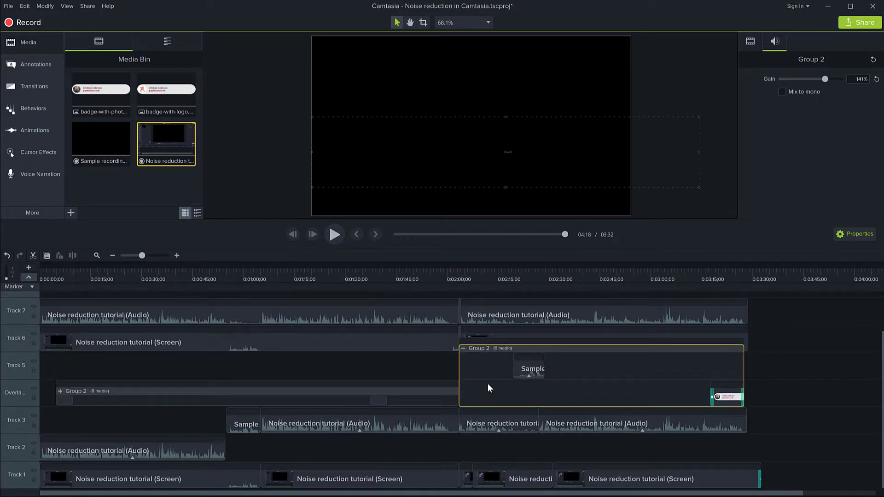
pyautogui.click(774, 364)
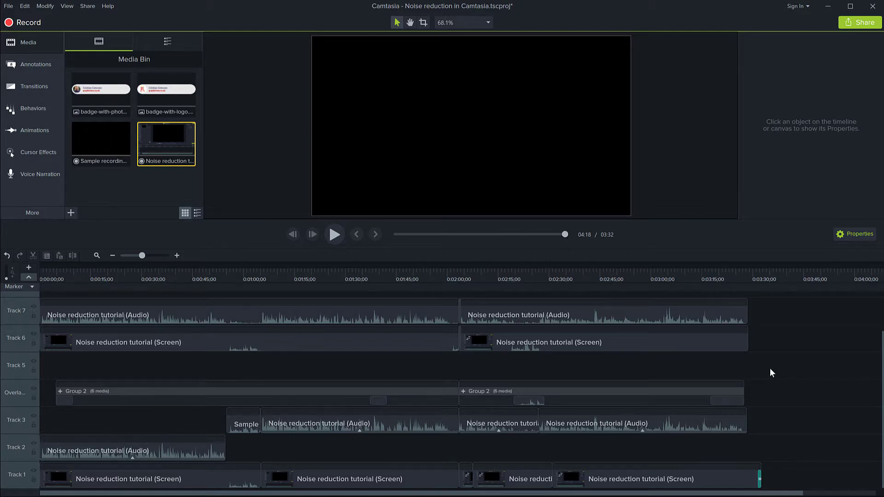
# Step: Return the playhead to the start of the timeline and add a Fade transition to the end of the first screen clip on Track 6
pyautogui.scroll(-2, 770, 368)
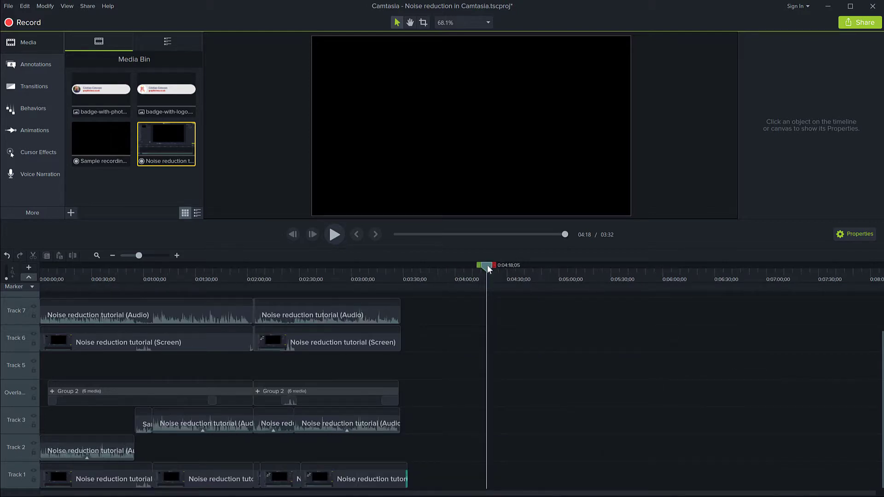
pyautogui.moveTo(487, 264); pyautogui.dragTo(1, 290)
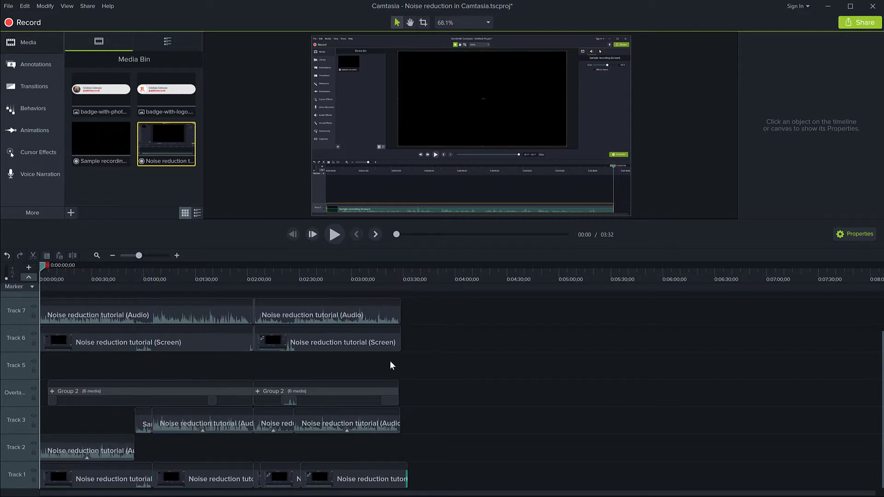
pyautogui.click(28, 89)
pyautogui.moveTo(93, 91)
pyautogui.mouseDown()
pyautogui.moveTo(344, 319)
pyautogui.moveTo(362, 346)
pyautogui.moveTo(244, 343)
pyautogui.mouseUp()
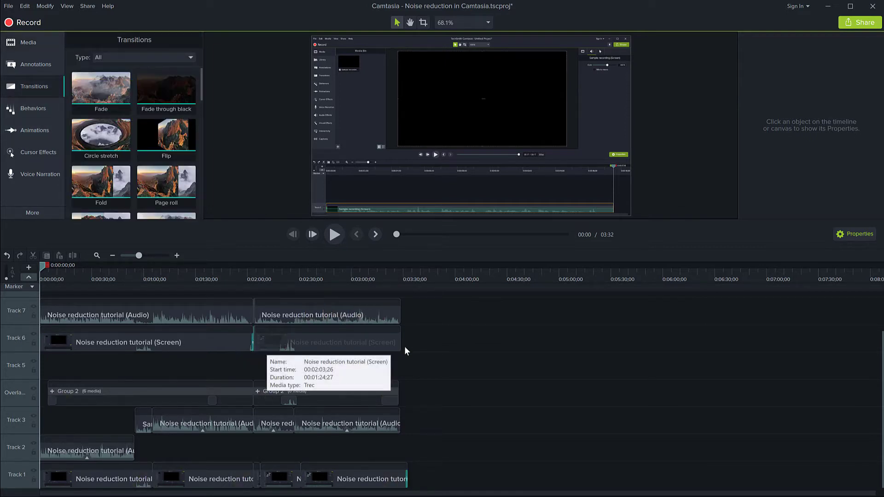